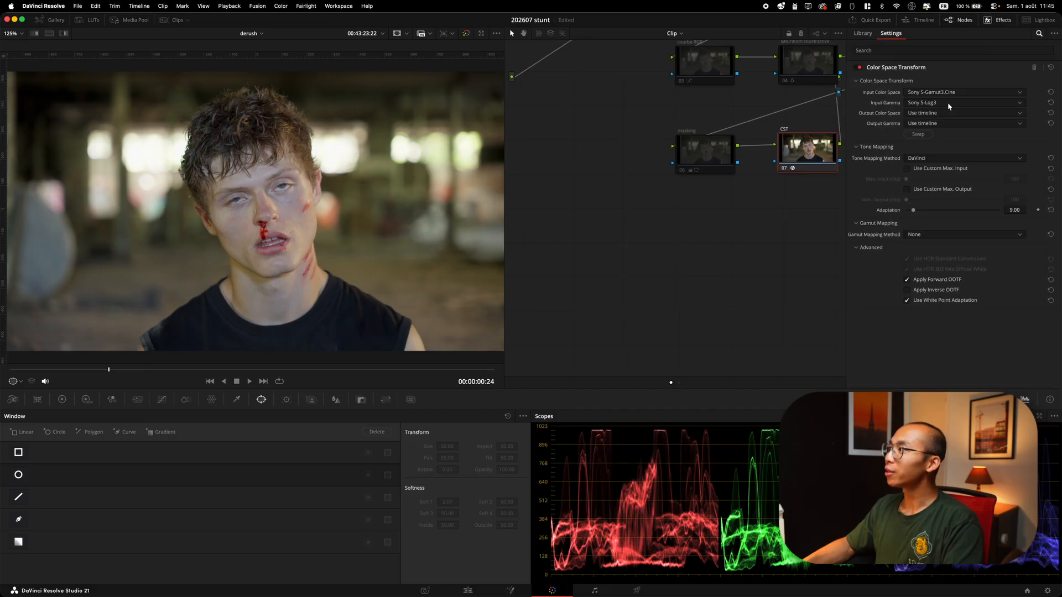
# Set the Color Space Transform's output color space to Rec.709.
pyautogui.click(942, 113)
pyautogui.scroll(-5, 942, 160)
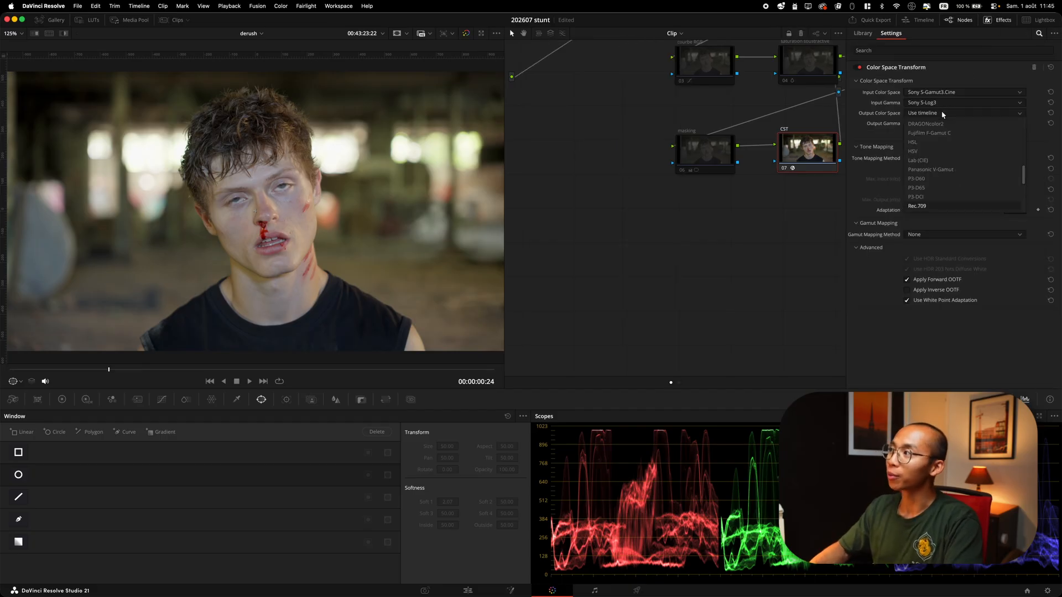
pyautogui.click(933, 132)
# Set the Color Space Transform's output gamma to Gamma 2.4.
pyautogui.click(936, 123)
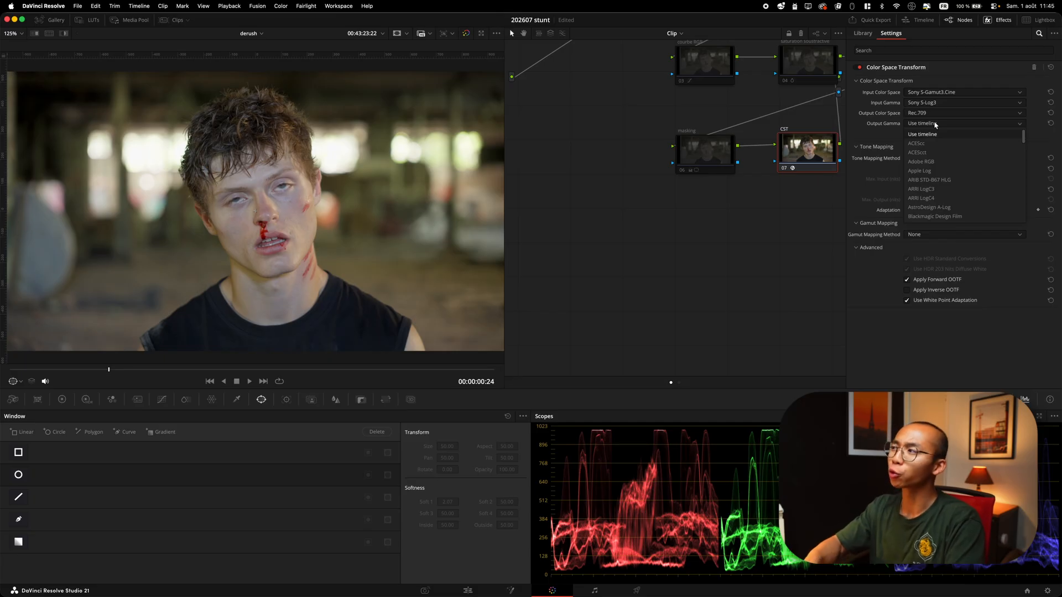
pyautogui.press('r')
pyautogui.press('Down')
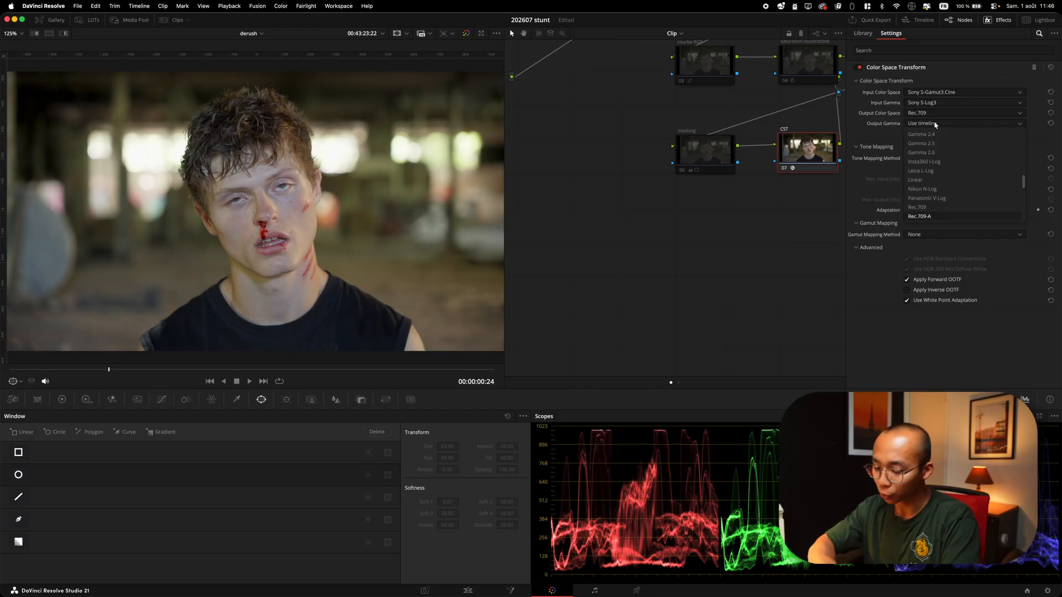
pyautogui.press('g')
pyautogui.press('Down')
pyautogui.press('Return')
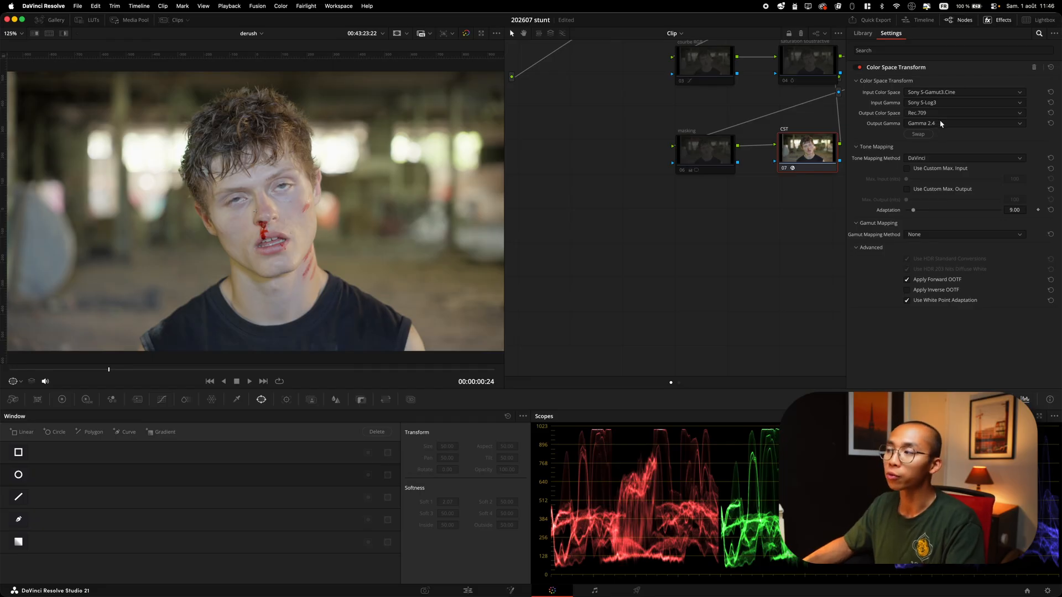
# Set the Color Space Transform's output gamma to Rec.709.
pyautogui.click(940, 123)
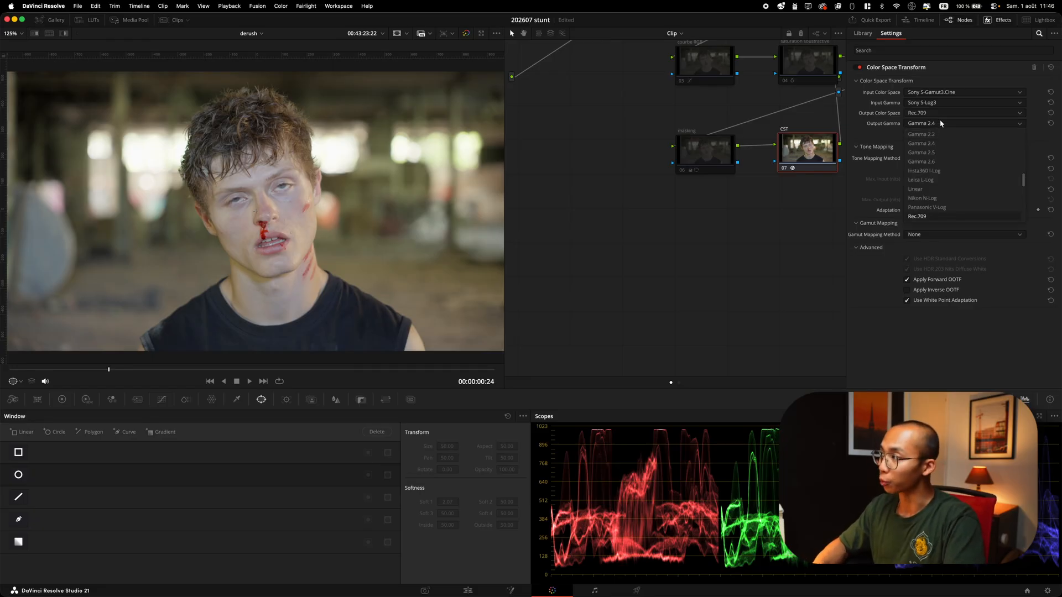
pyautogui.press('Return')
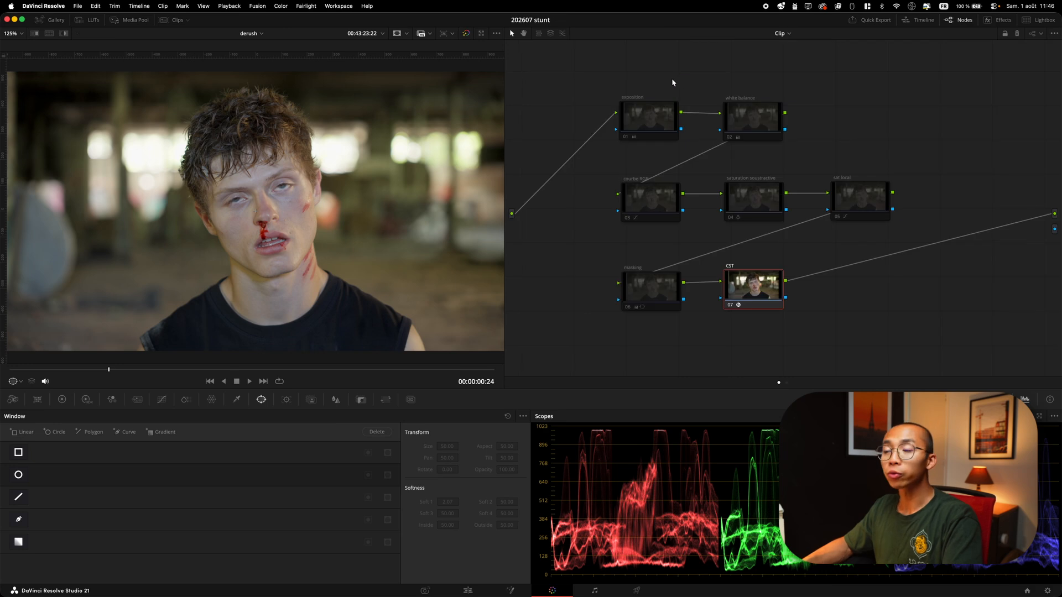
# Enable the exposition and white balance nodes with the primaries color wheels shown, and save the project.
pyautogui.click(661, 108)
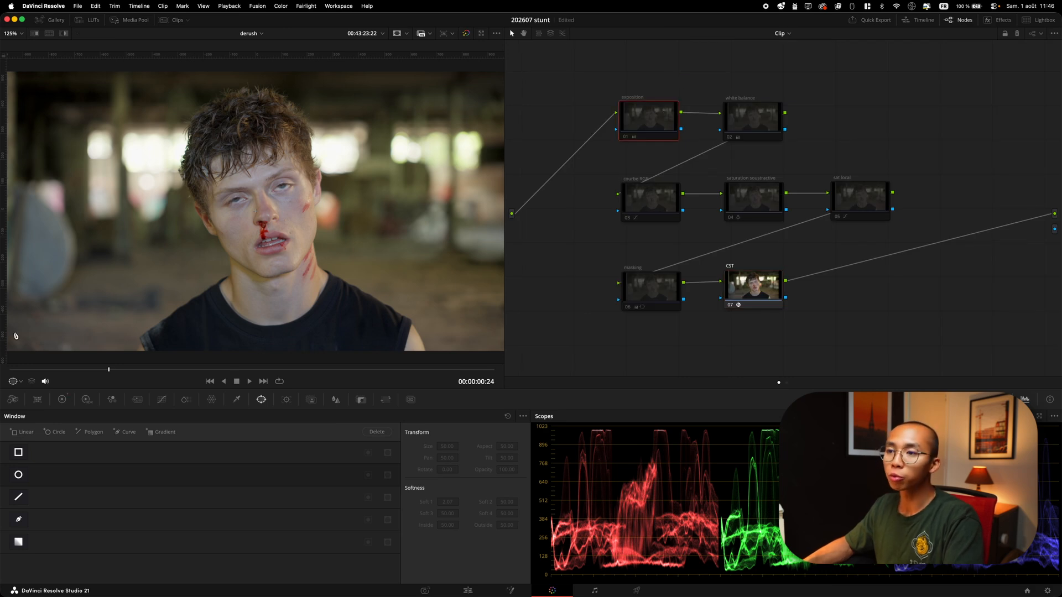
pyautogui.click(59, 400)
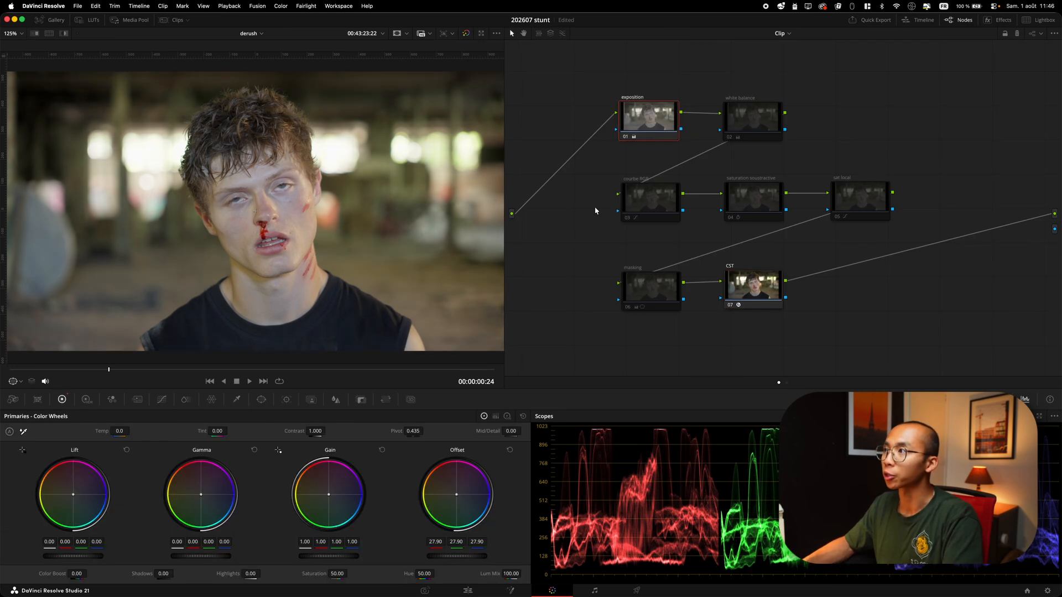
pyautogui.moveTo(649, 116); pyautogui.dragTo(650, 117)
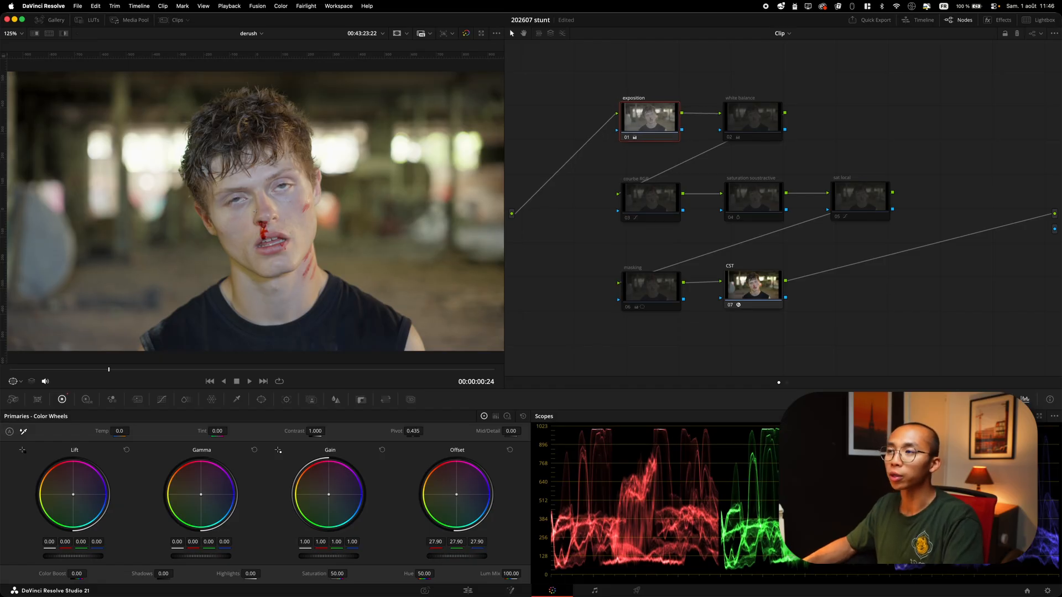
pyautogui.press('super+s')
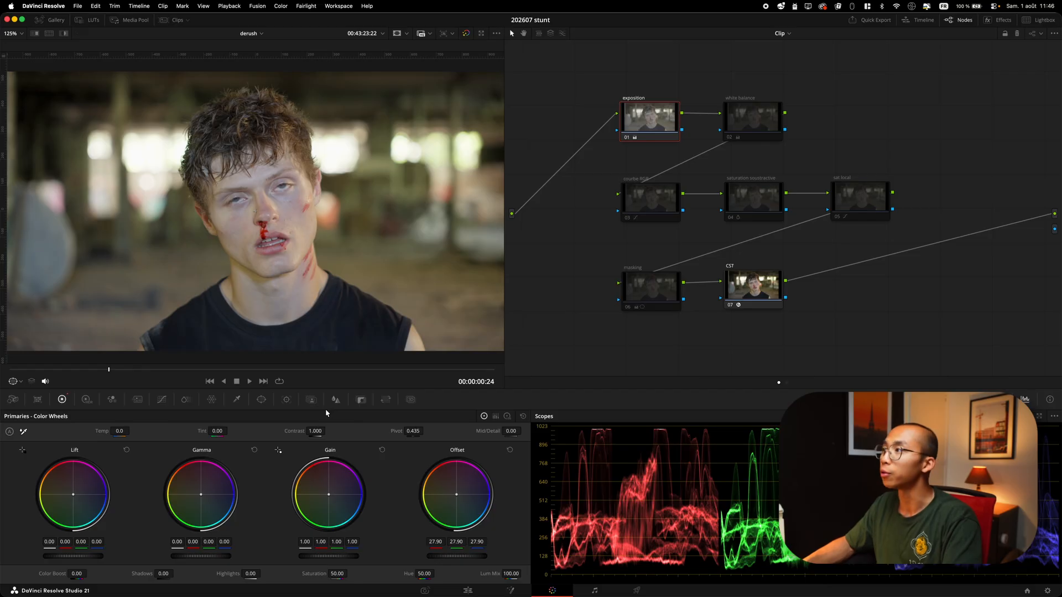
pyautogui.click(742, 101)
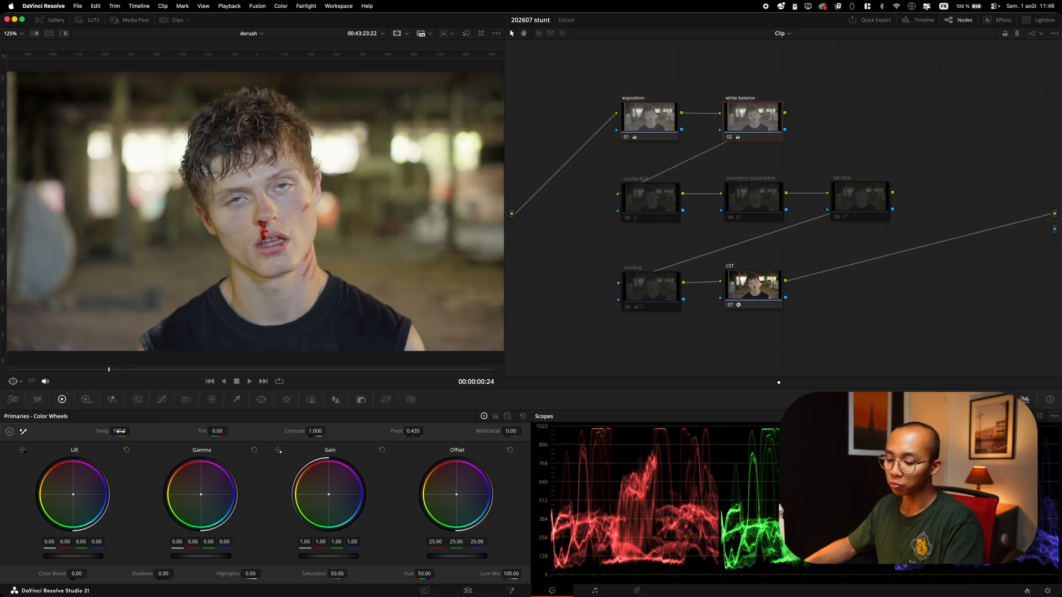
pyautogui.press('super+s')
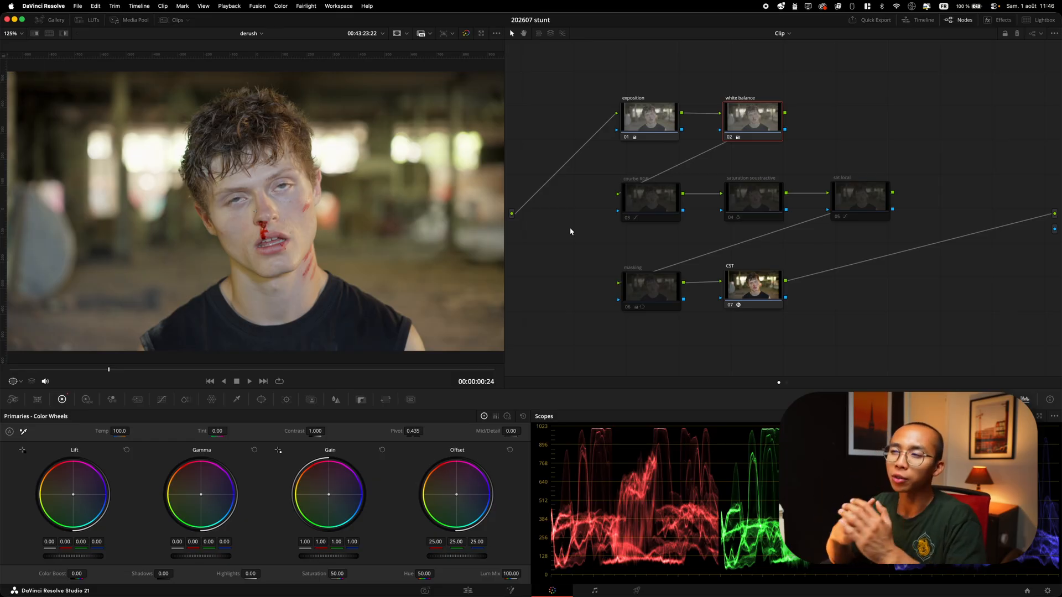
# Enable the courbe RGB node, comparing the image with it off and on, and open its custom curve.
pyautogui.click(646, 192)
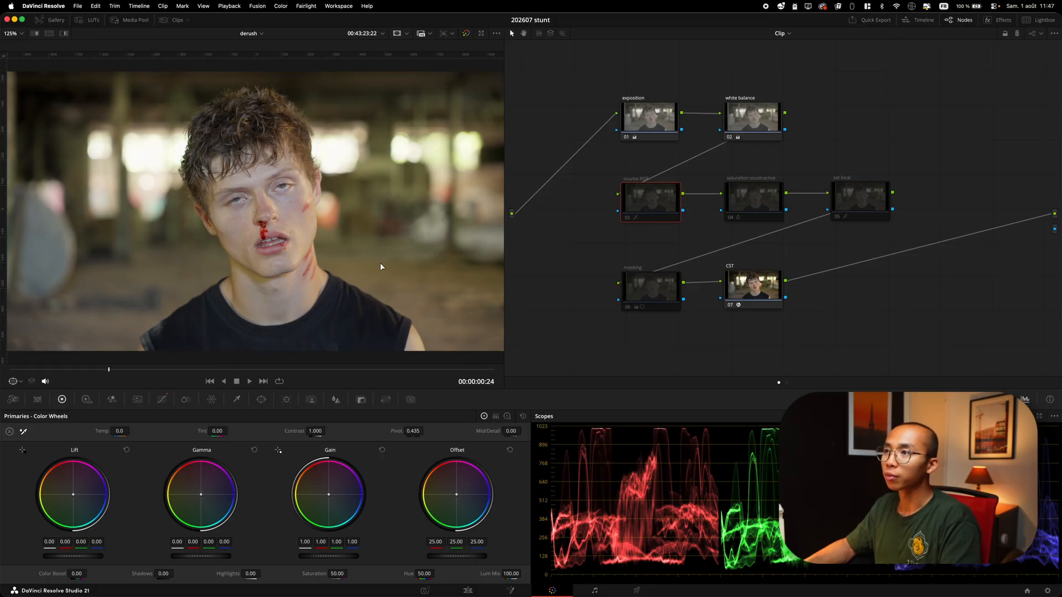
pyautogui.press('super+d')
pyautogui.press('super+d')
pyautogui.press('super+d')
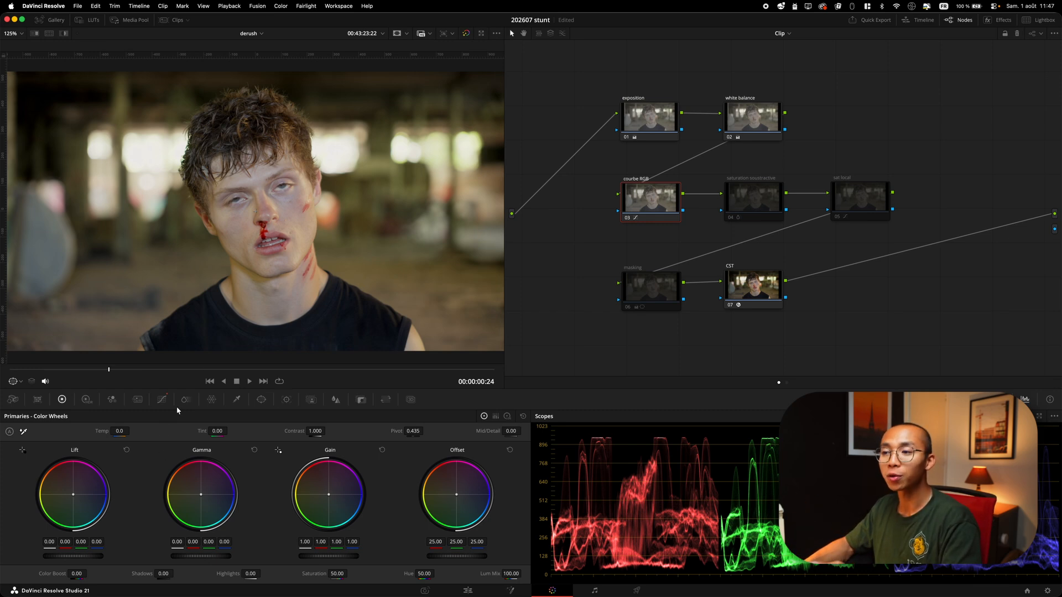
pyautogui.click(163, 401)
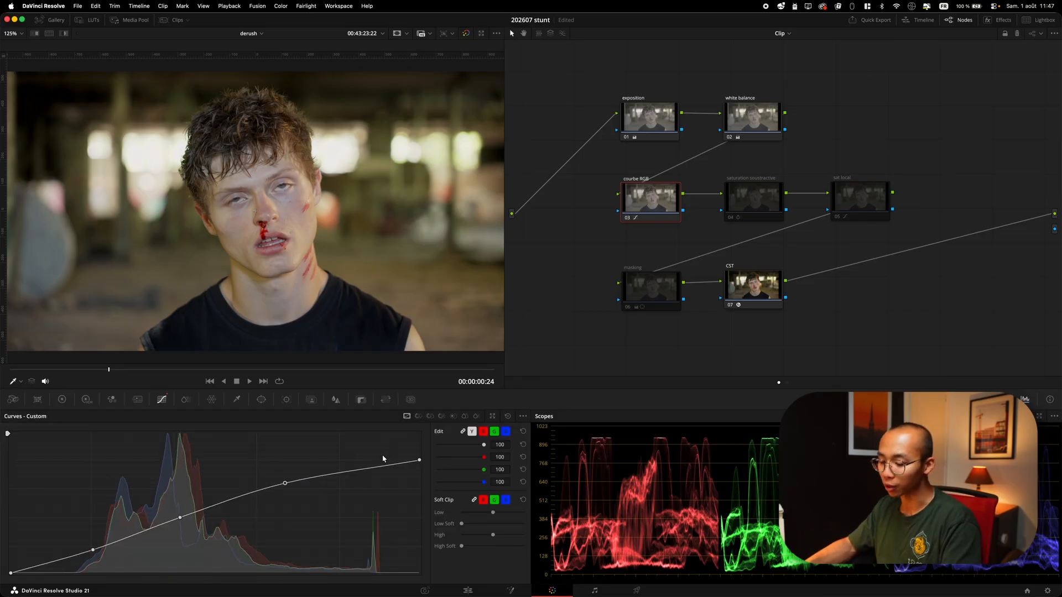
# Reset the courbe RGB curve and shape a strong S-curve with lowered shadows, raised highlights and slightly lowered midtones.
pyautogui.click(509, 417)
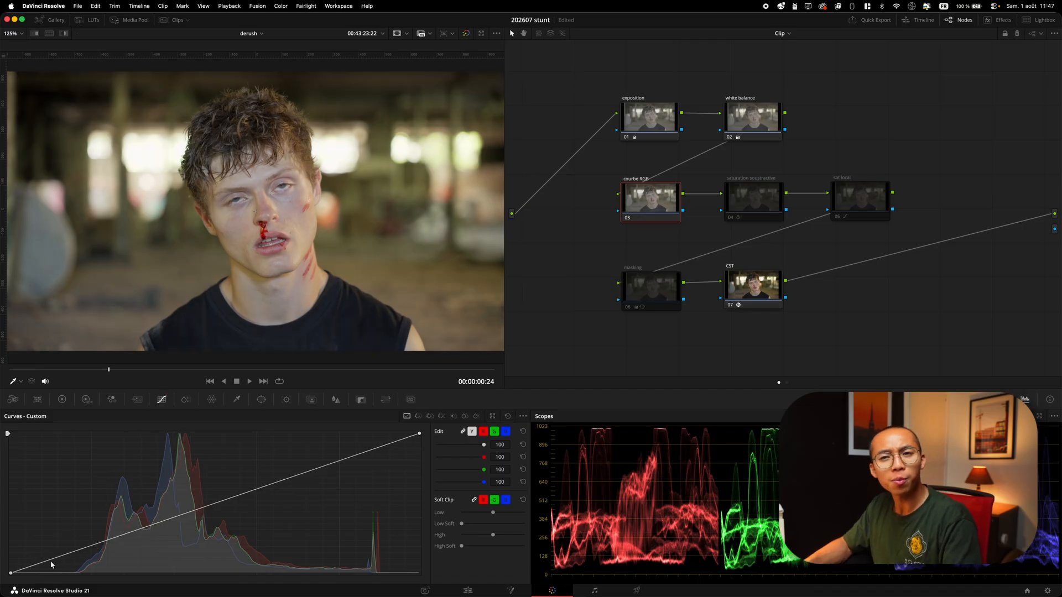
pyautogui.moveTo(60, 555); pyautogui.dragTo(65, 565)
pyautogui.moveTo(353, 463); pyautogui.dragTo(345, 443)
pyautogui.moveTo(199, 506); pyautogui.dragTo(206, 515)
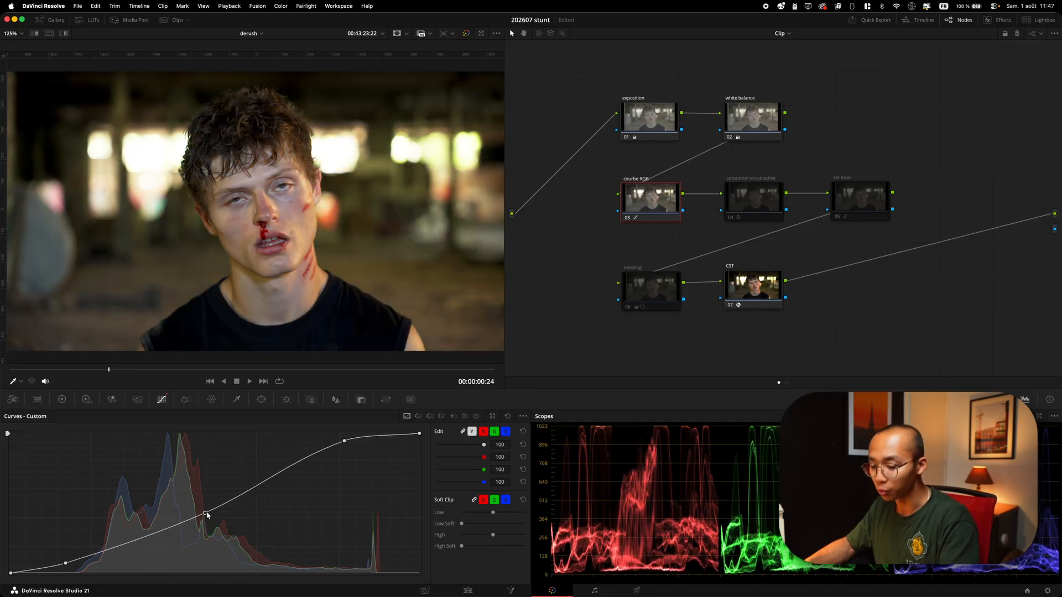
# Reset the S-curve and undo the recent curve changes back to the original four-point curve with lowered whites.
pyautogui.click(507, 416)
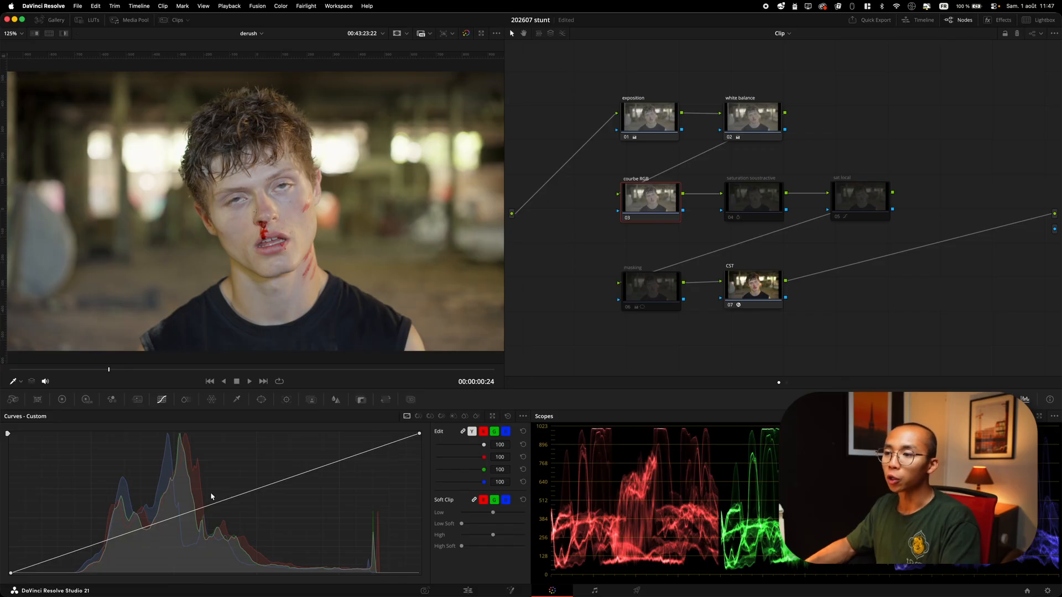
pyautogui.press('super+z')
pyautogui.press('super+z')
pyautogui.press('super+z')
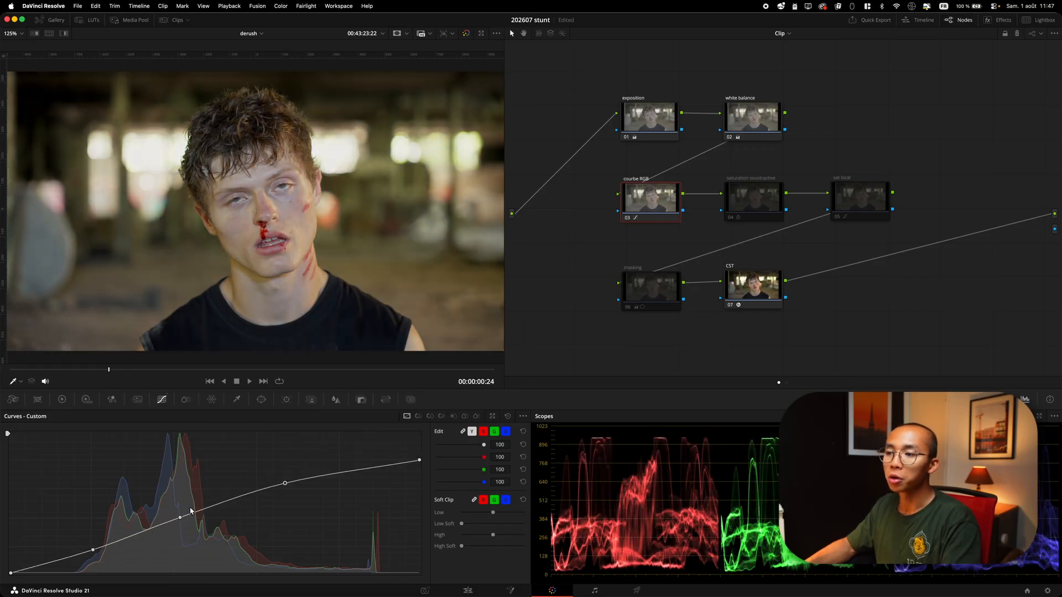
# Raise the curve's white point to its maximum and inspect the bright window highlights behind the actor.
pyautogui.moveTo(419, 460); pyautogui.dragTo(421, 433)
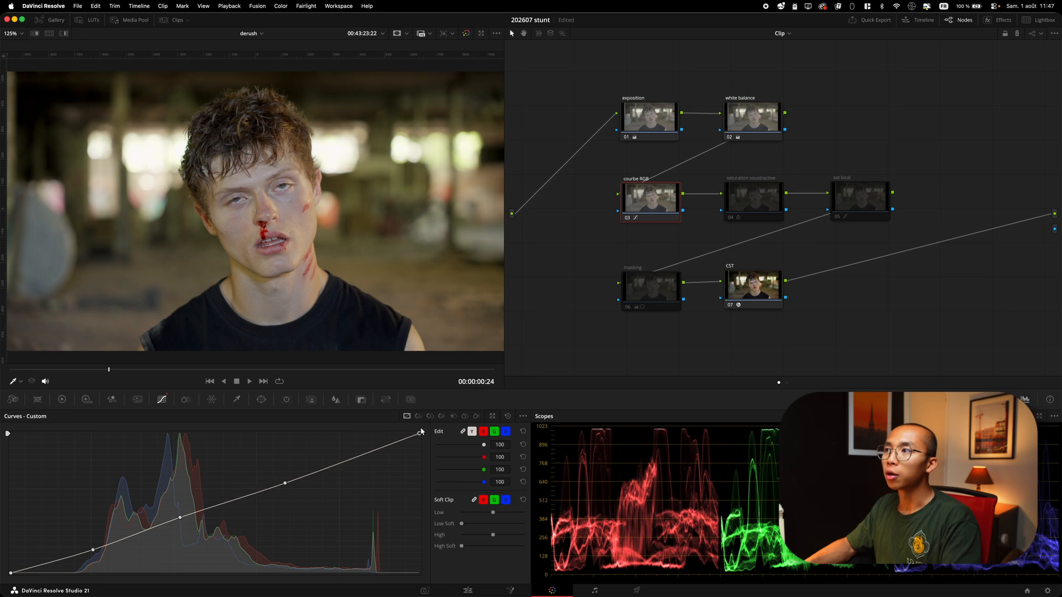
pyautogui.scroll(5, 352, 133)
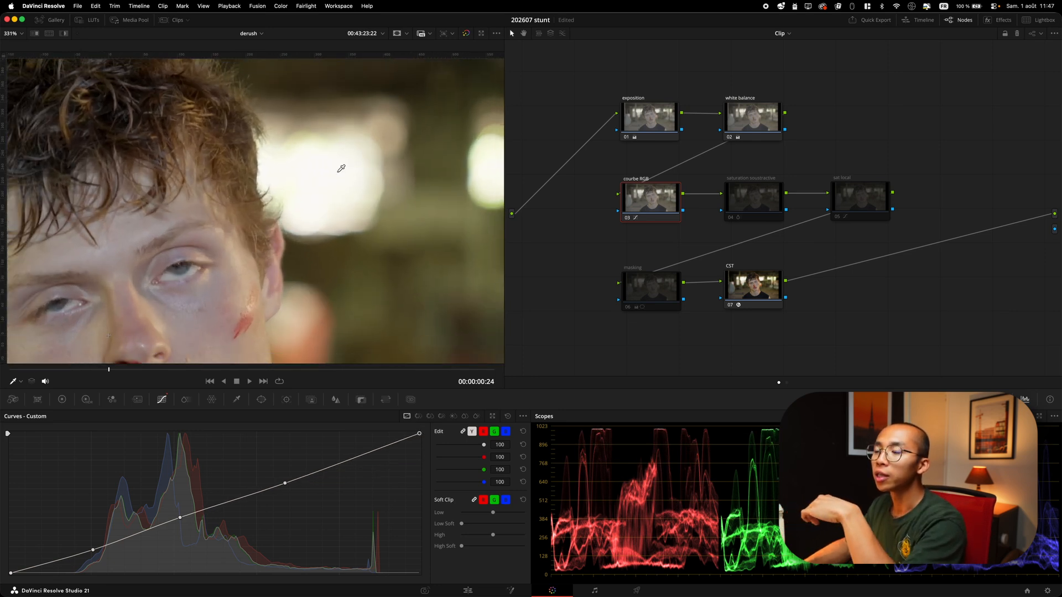
# Lower the curve's white point to soften the highlights and bring the upper-midtone point down slightly.
pyautogui.moveTo(420, 433); pyautogui.dragTo(420, 463)
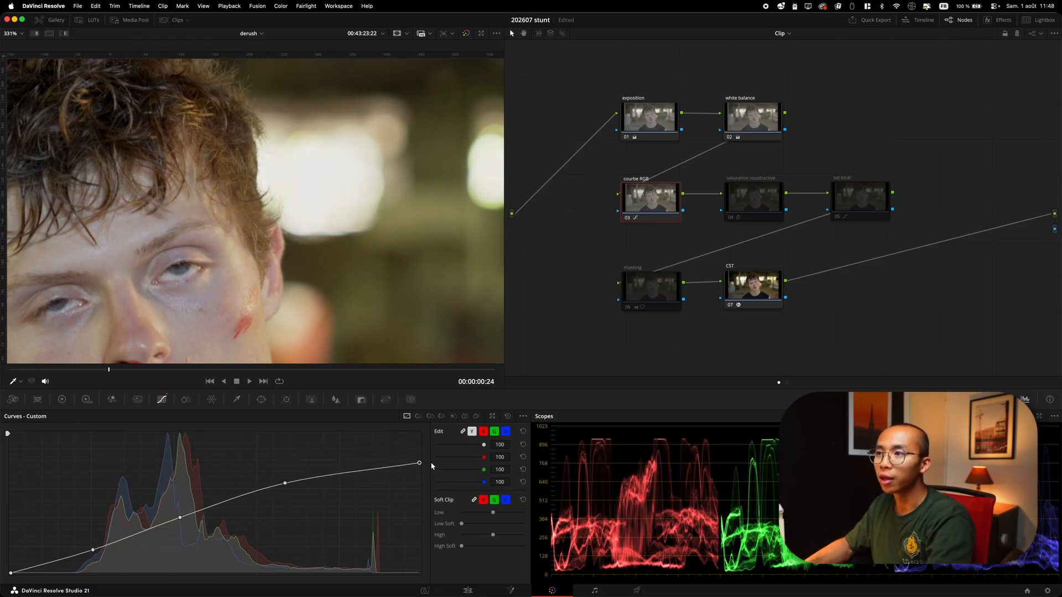
pyautogui.moveTo(284, 483); pyautogui.dragTo(286, 486)
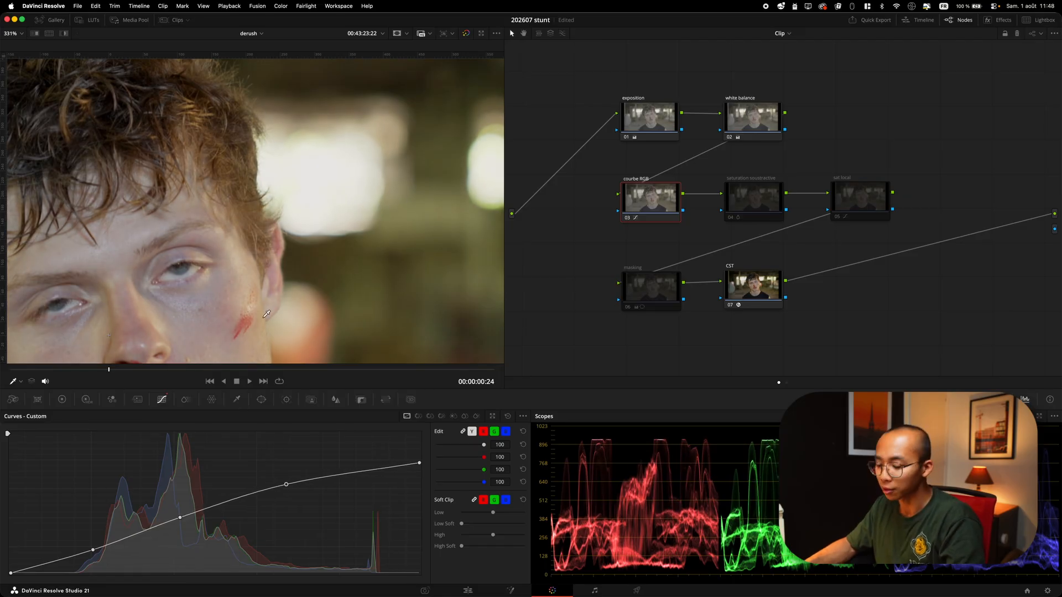
pyautogui.hotkey('shift', 'z')
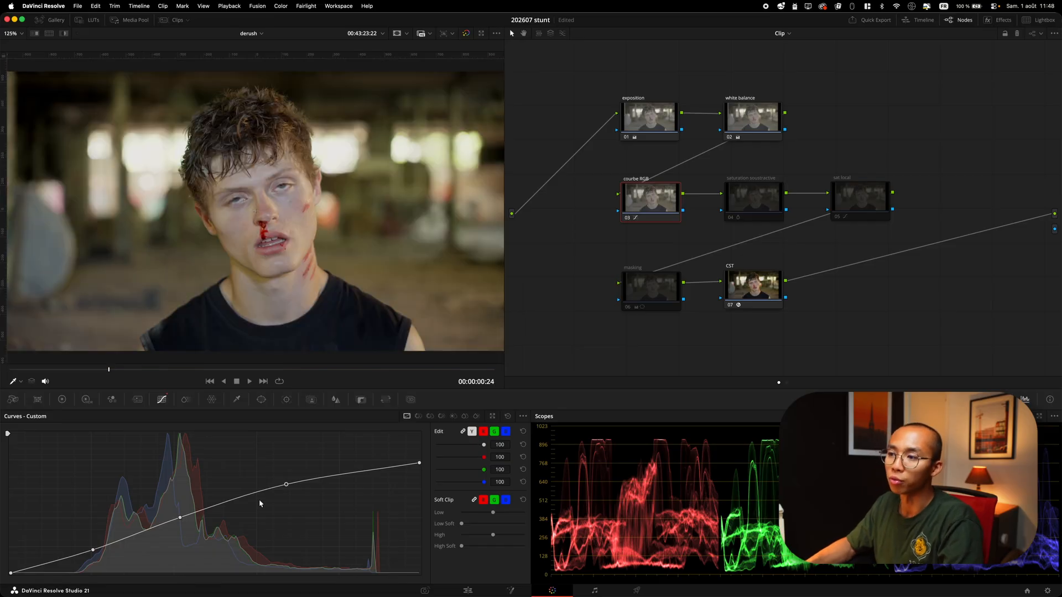
# Lower the shadow point of the courbe RGB curve slightly to deepen the blacks of the shirt.
pyautogui.scroll(3, 332, 325)
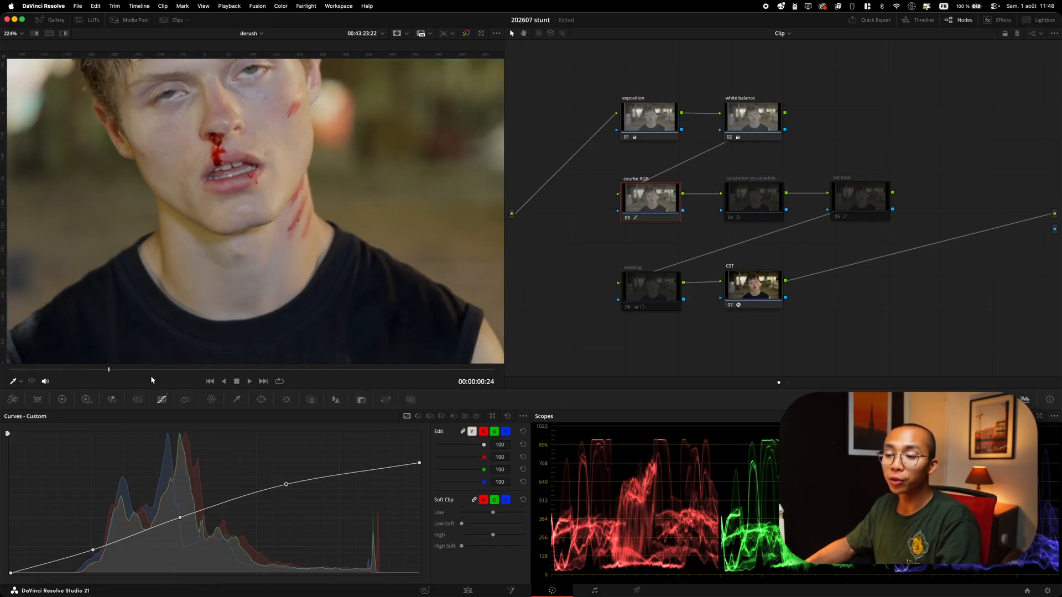
pyautogui.moveTo(93, 551); pyautogui.dragTo(93, 556)
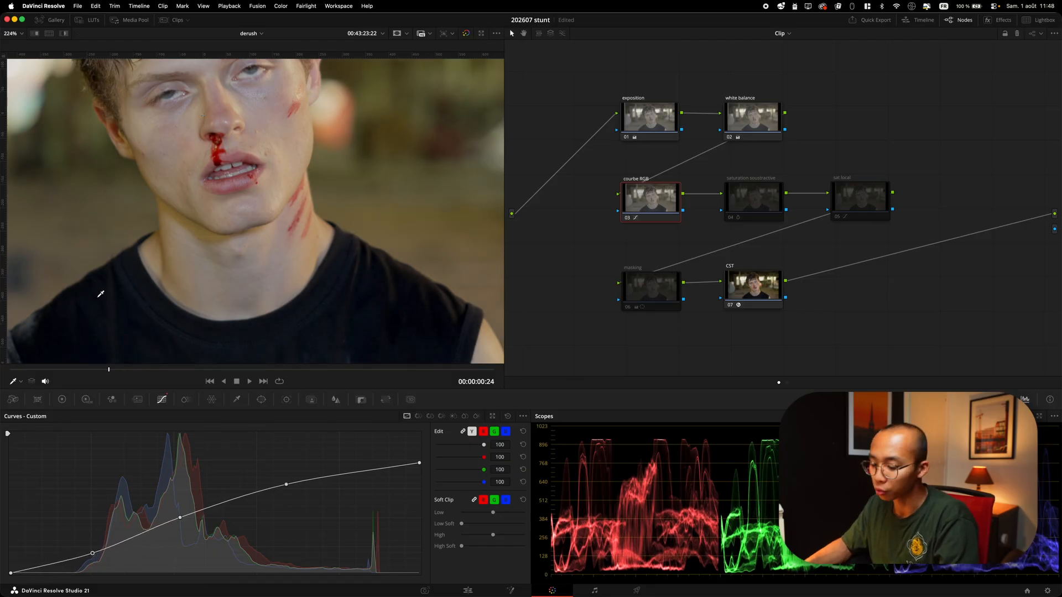
pyautogui.scroll(-3, 100, 293)
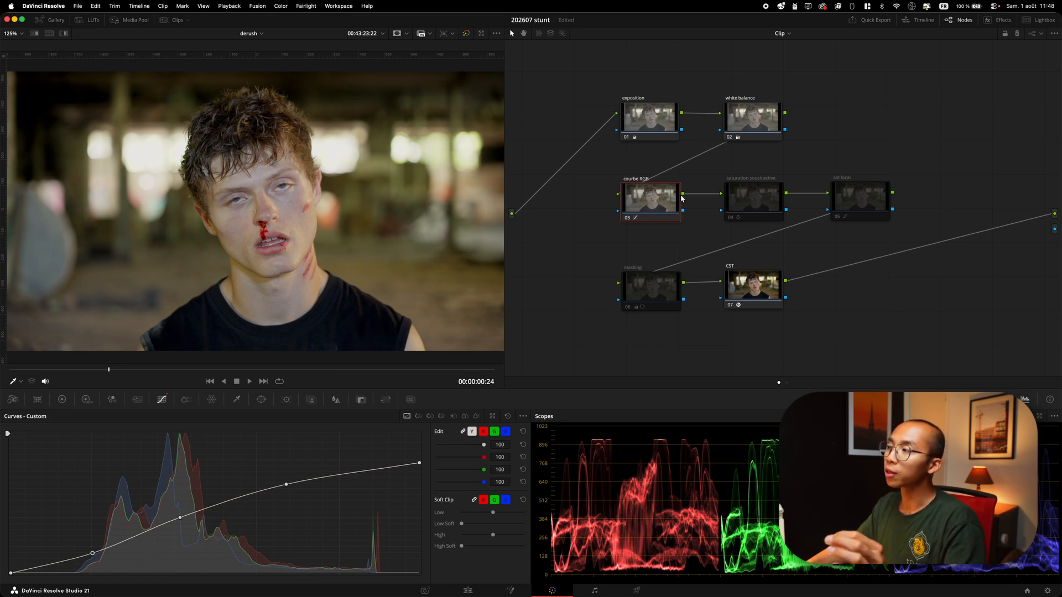
# Enable the saturation soustractive node and open its ColorSlice controls.
pyautogui.click(755, 203)
pyautogui.press('super+d')
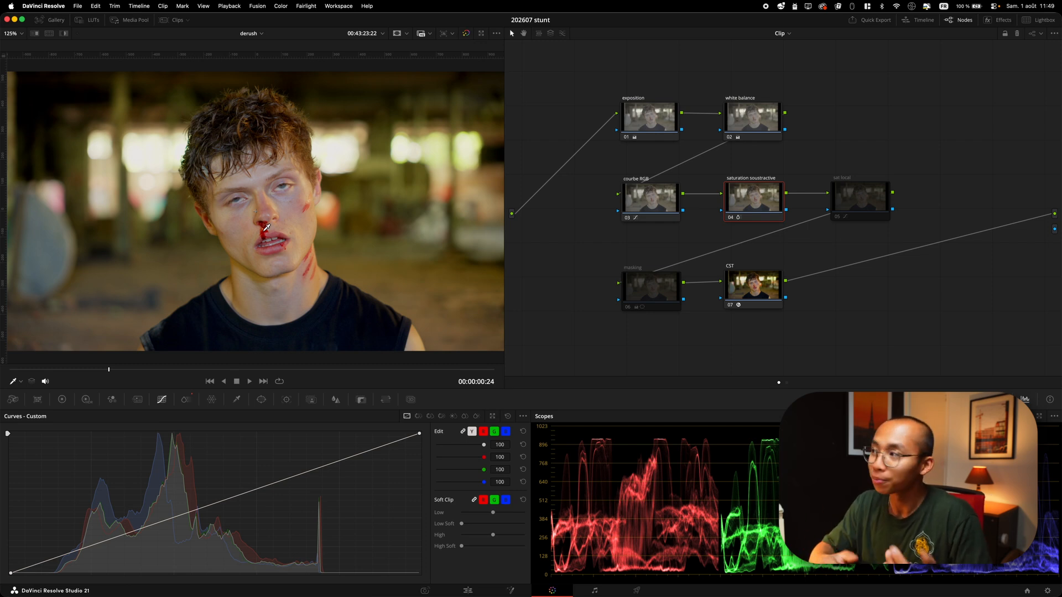
pyautogui.click(61, 400)
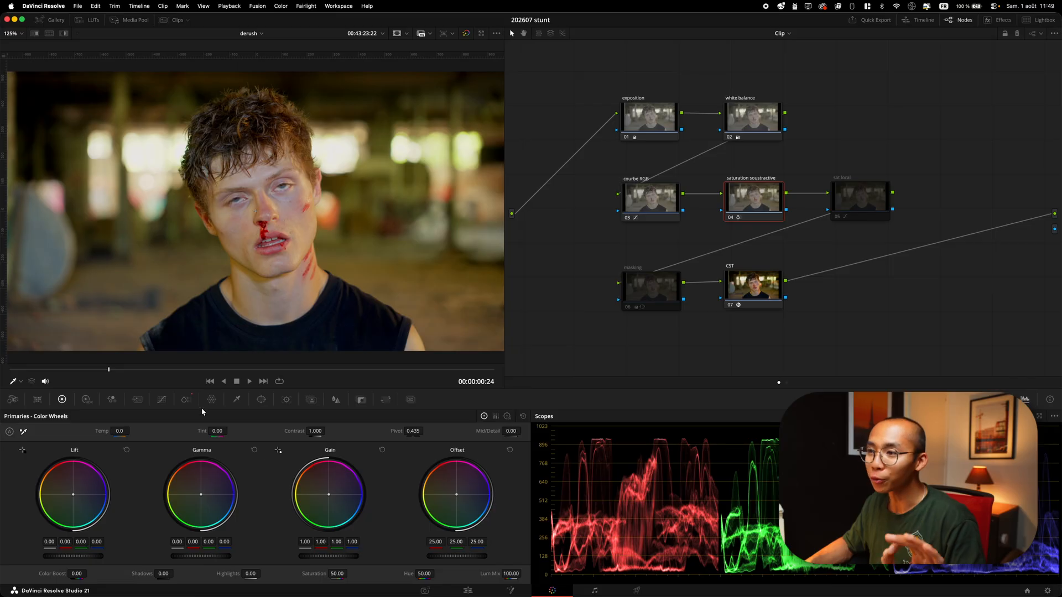
pyautogui.click(186, 401)
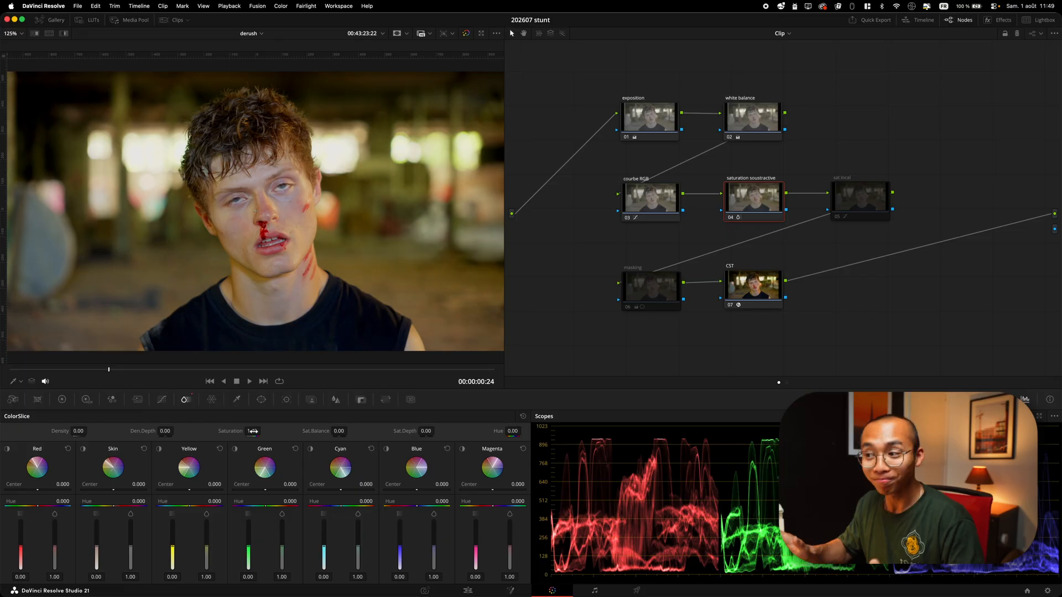
# Set the ColorSlice saturation to 1 for comparison and raise it back to 1.40.
pyautogui.doubleClick(253, 431)
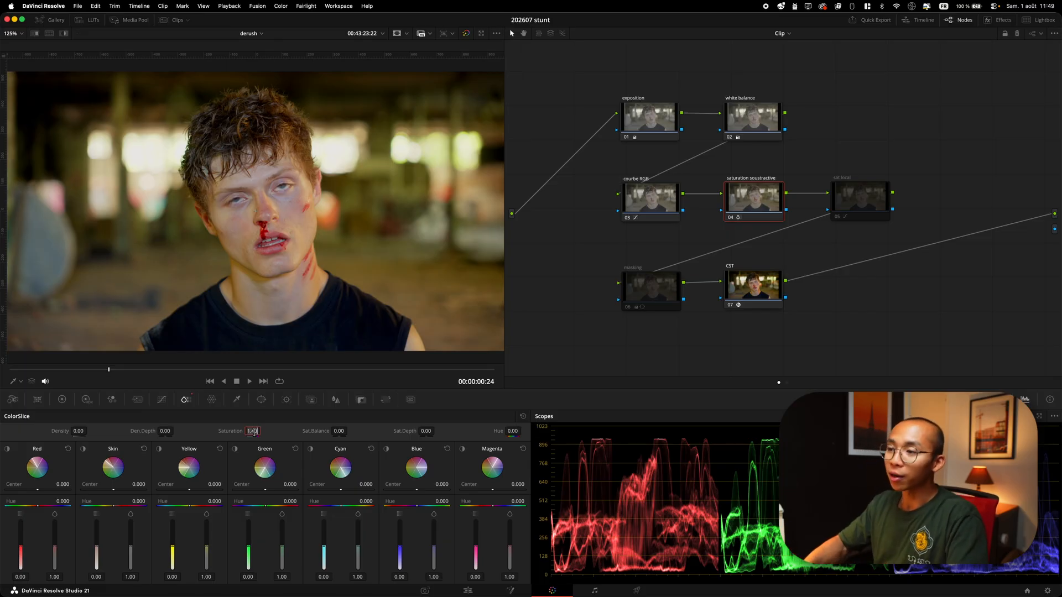
pyautogui.write('1')
pyautogui.press('Return')
pyautogui.moveTo(254, 433); pyautogui.dragTo(263, 430)
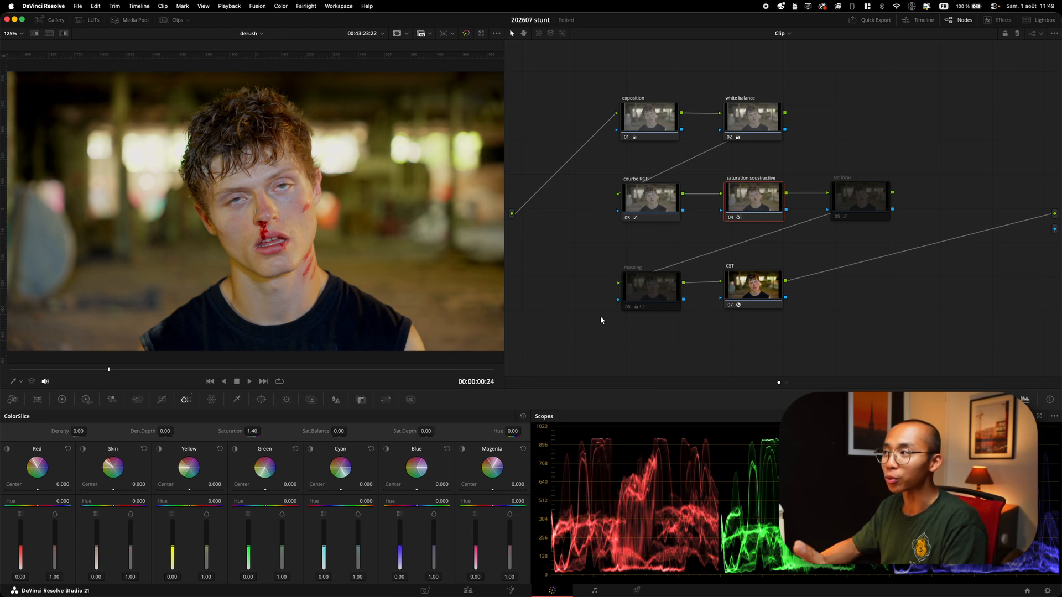
# Enable the sat local node and compare the image up close with the node off and on.
pyautogui.click(877, 197)
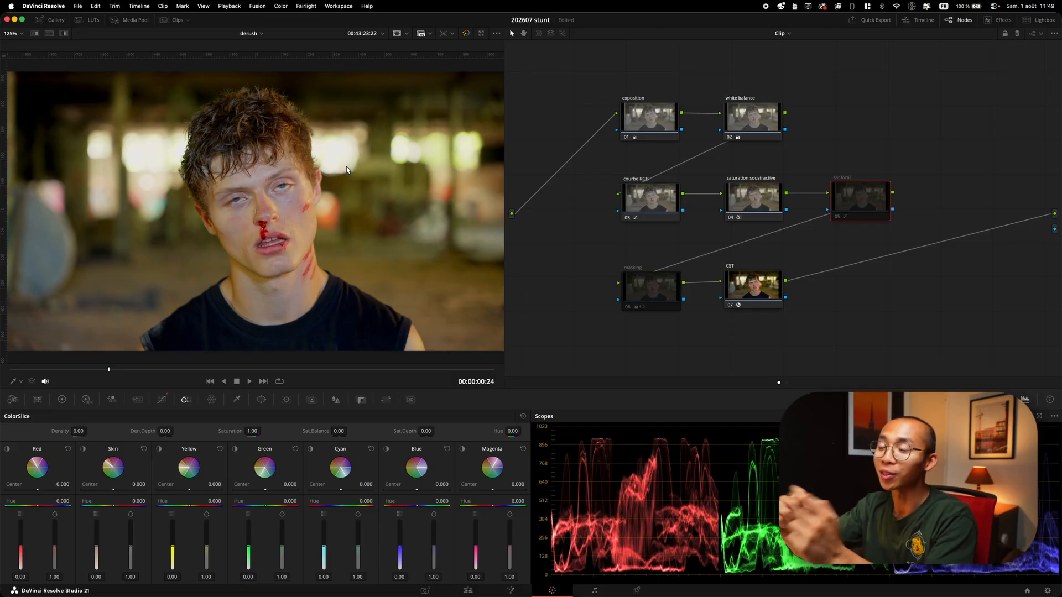
pyautogui.hotkey('ctrl', 'd')
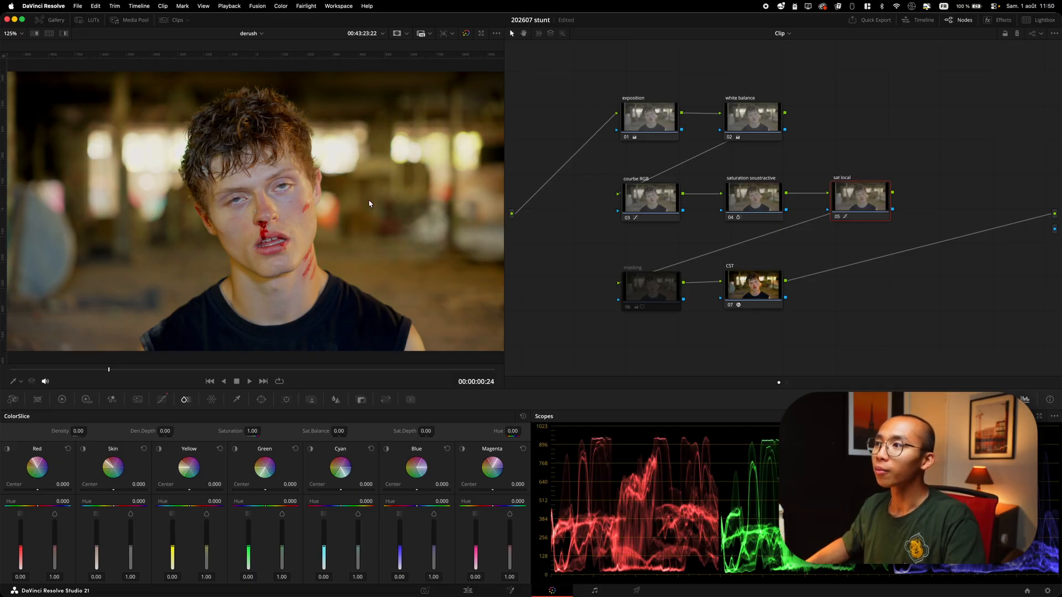
pyautogui.hotkey('ctrl', 'd')
pyautogui.scroll(5, 371, 206)
pyautogui.hotkey('ctrl', 'd')
pyautogui.hotkey('ctrl', 'd')
pyautogui.hotkey('ctrl', 'd')
pyautogui.hotkey('shift', 'z')
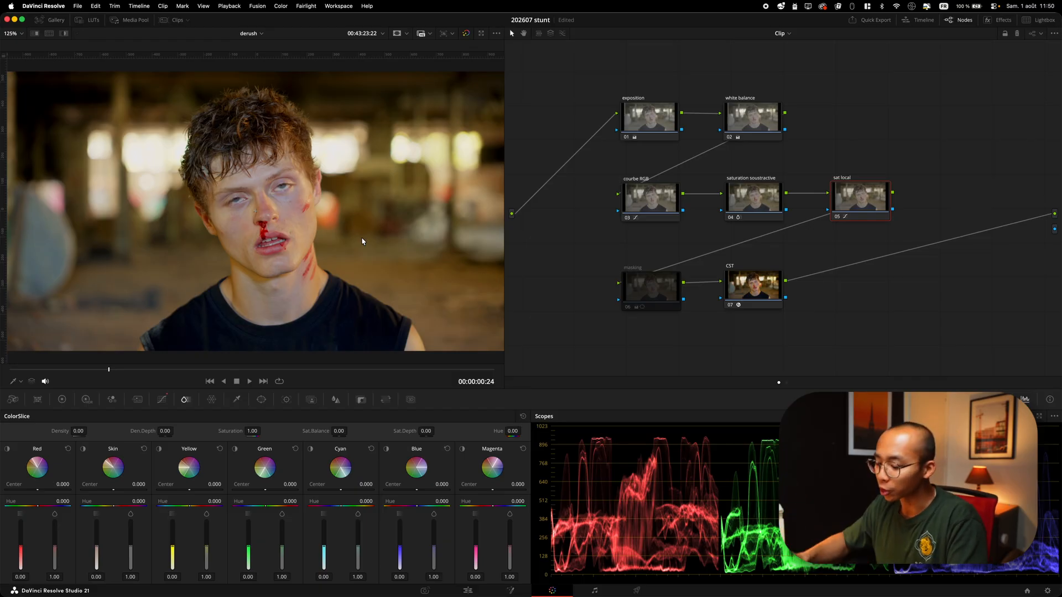
# Enable the masking node and reposition its circular window over the face at pan 50.49 and tilt 50.21.
pyautogui.click(638, 292)
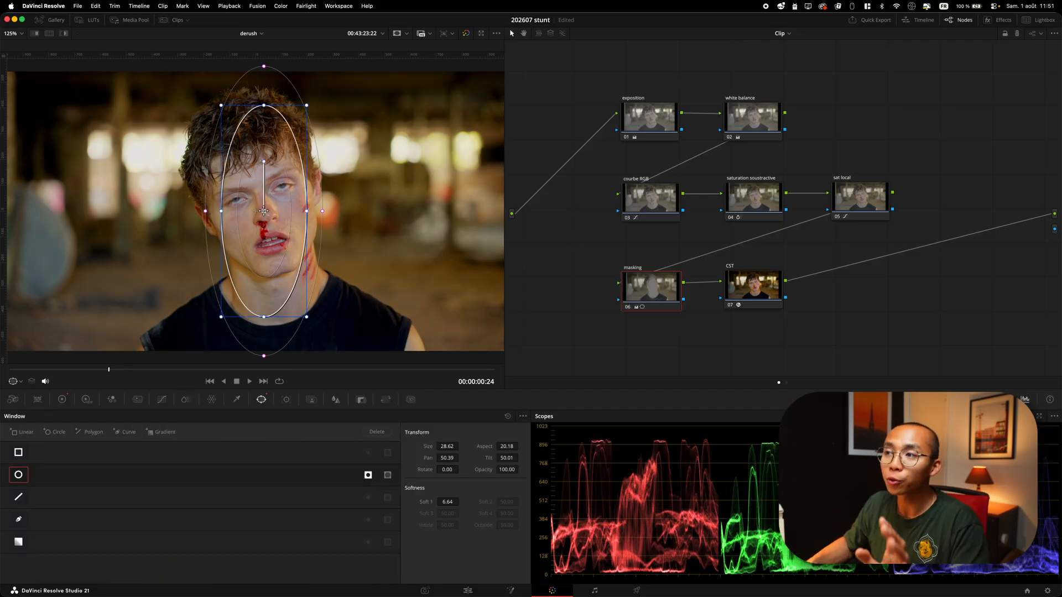
pyautogui.moveTo(264, 210); pyautogui.dragTo(277, 207)
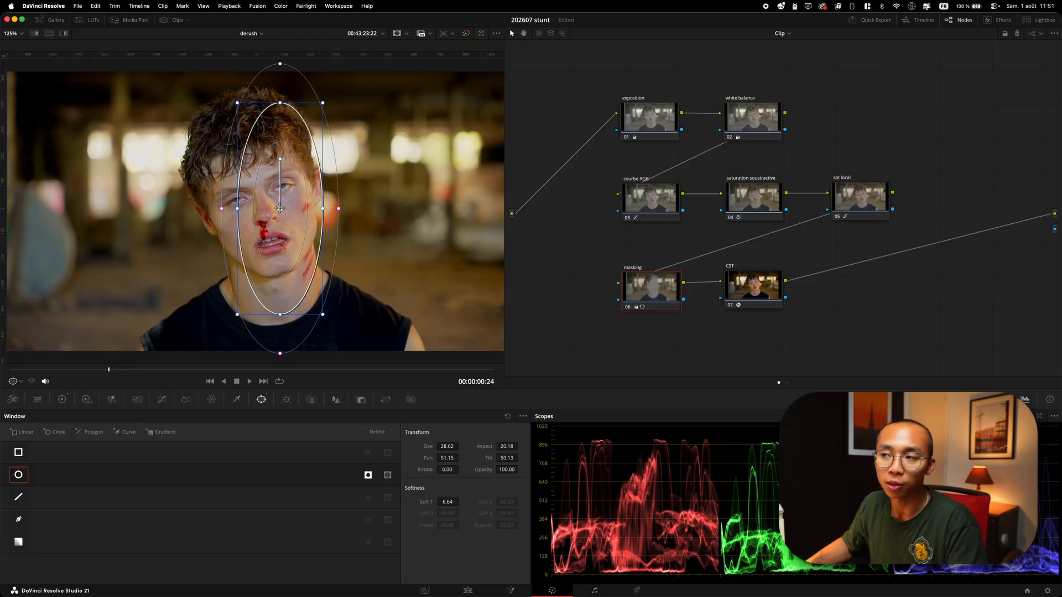
pyautogui.moveTo(280, 208); pyautogui.dragTo(266, 207)
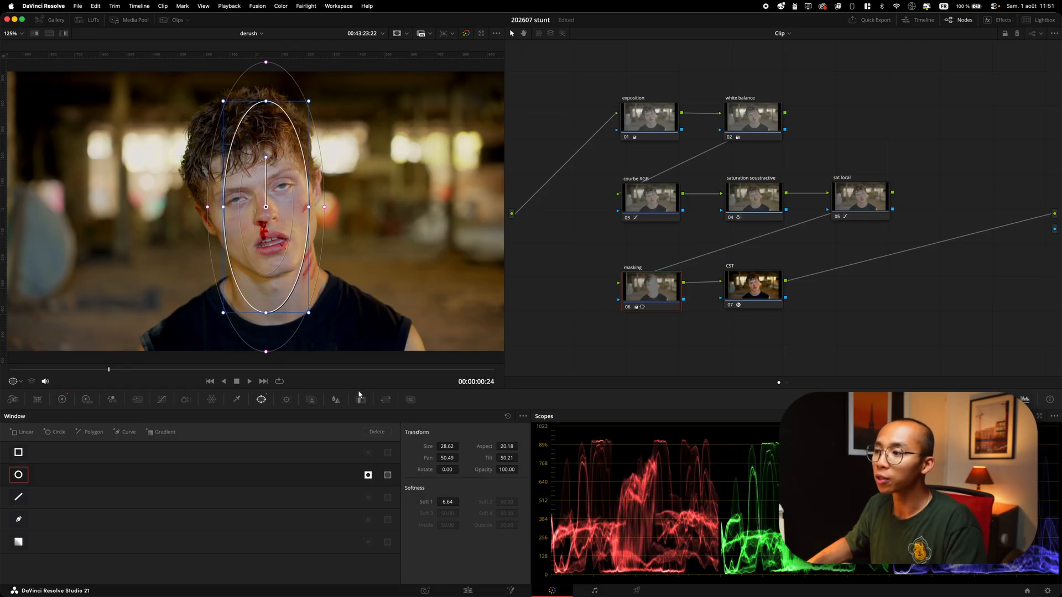
# Compare the image with the circular mask inverted or switched off and back, and with the masking node off and on.
pyautogui.click(367, 474)
pyautogui.click(367, 475)
pyautogui.click(367, 474)
pyautogui.click(368, 475)
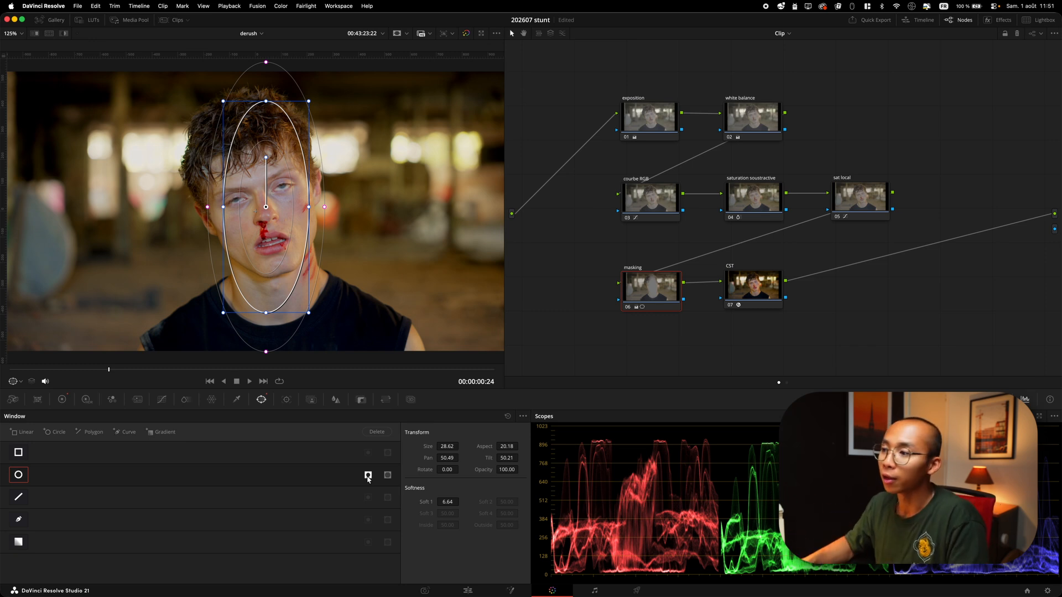
pyautogui.click(368, 475)
pyautogui.press('super+d')
pyautogui.press('super+d')
pyautogui.press('super+d')
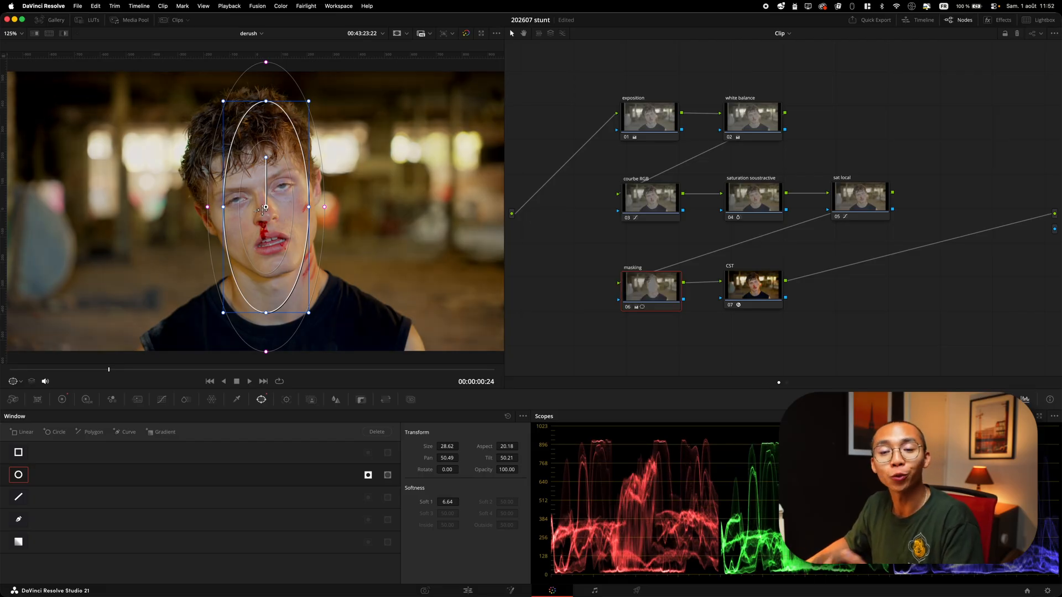
# Select the CST node and compare the image with it off and on.
pyautogui.click(756, 292)
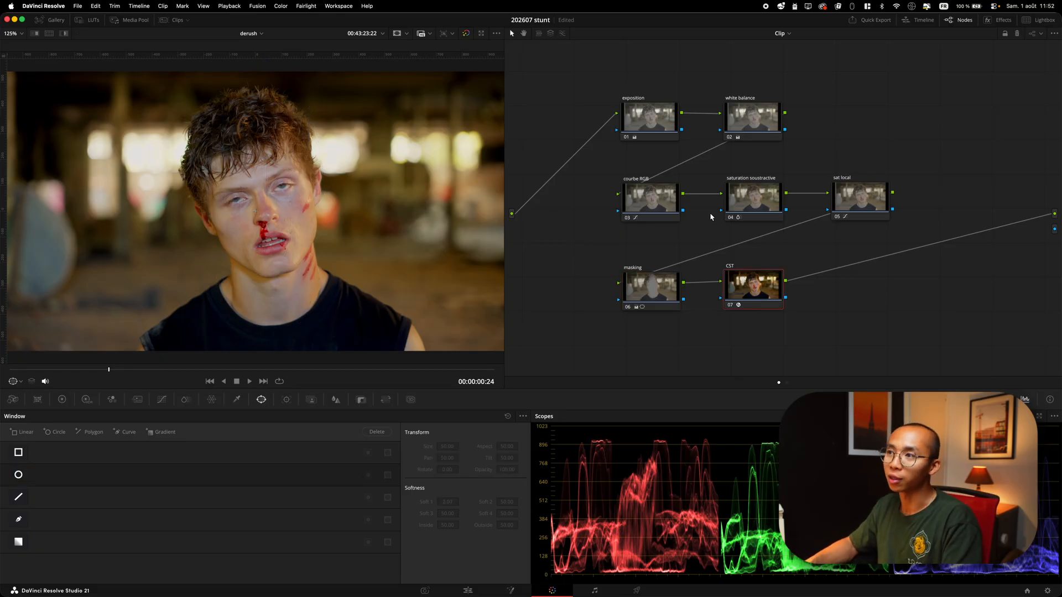
pyautogui.press('super+d')
pyautogui.press('super+d')
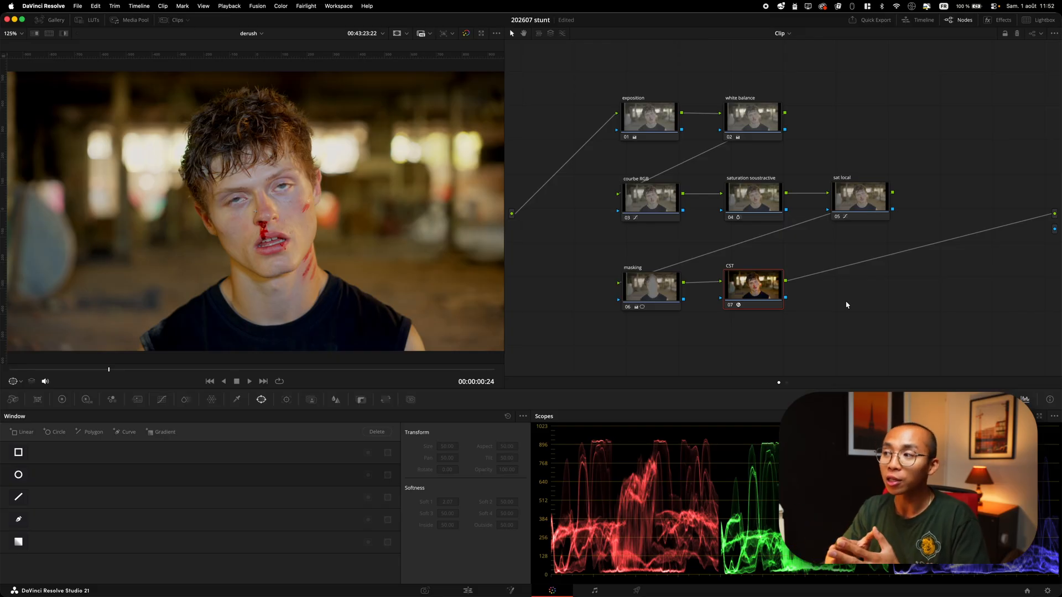
# Clear the clip's node graph and apply the CINE ONE POWERGRADE still from PowerGrade 10 to the clip.
pyautogui.click(56, 19)
pyautogui.click(56, 20)
pyautogui.click(56, 20)
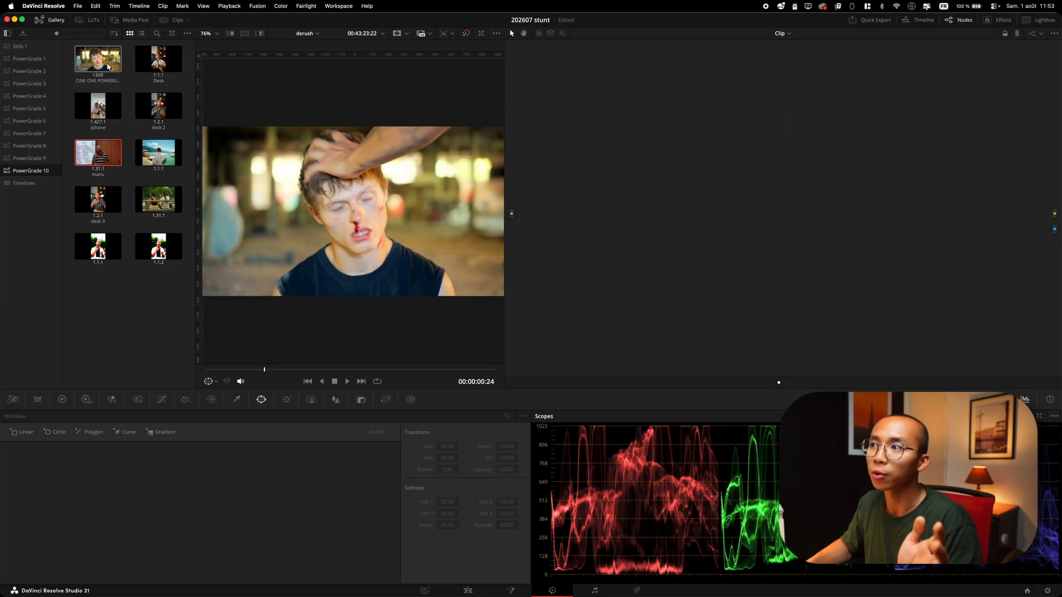
pyautogui.moveTo(108, 66); pyautogui.dragTo(323, 224)
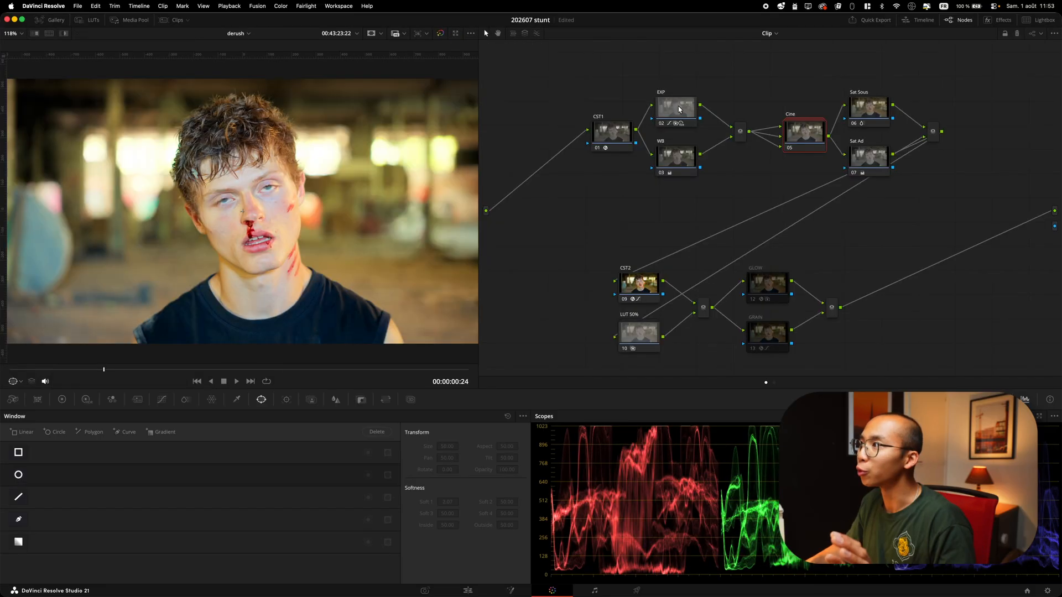
# Lower the exposure in the EXP node and adjust the temperature in the WB node.
pyautogui.click(679, 111)
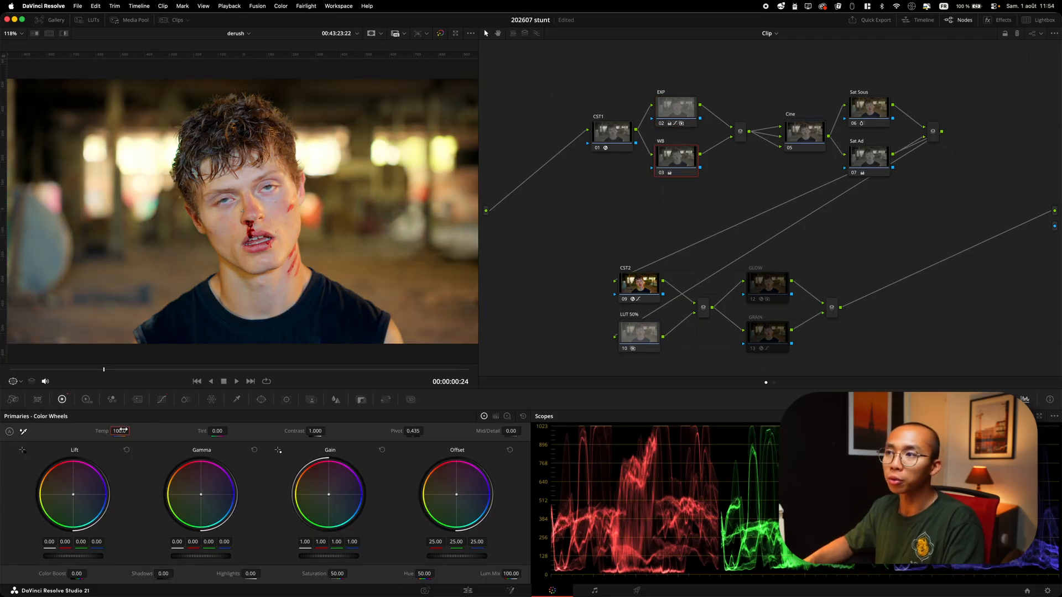
# Compare the image with the Sat Sous node off and on.
pyautogui.click(878, 107)
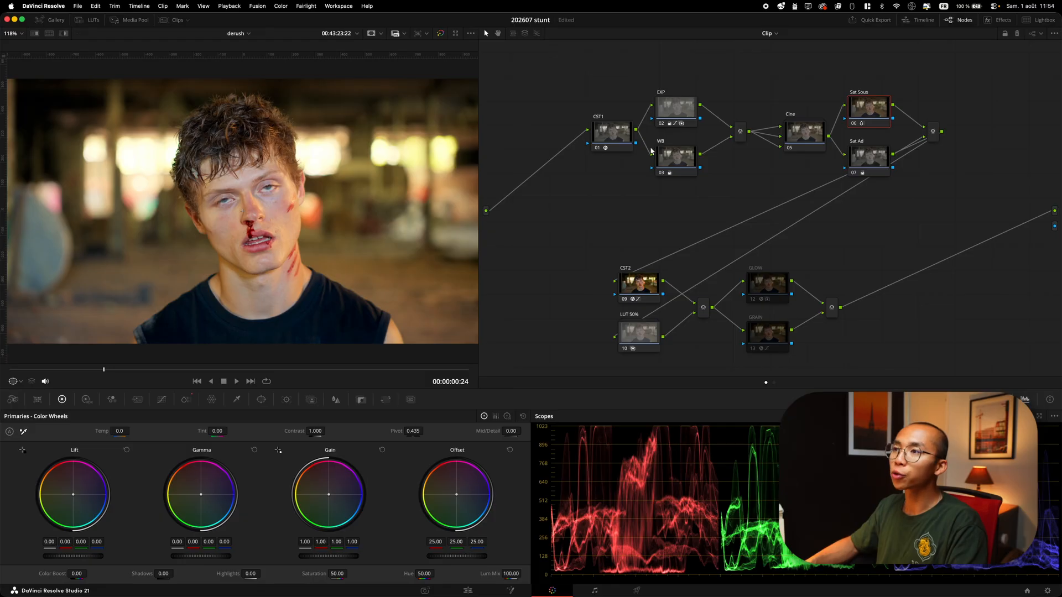
pyautogui.press('super+d')
pyautogui.press('super+d')
pyautogui.press('super+d')
pyautogui.press('super+d')
# Compare the image with the Sat Ad node off and on and examine its saturation setting.
pyautogui.click(868, 157)
pyautogui.press('super+d')
pyautogui.press('super+d')
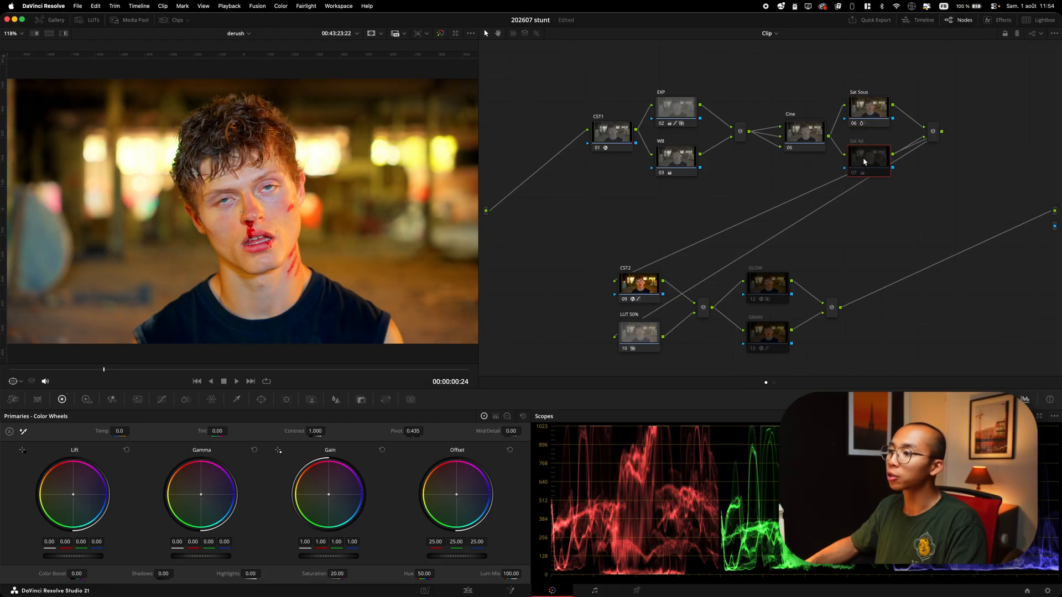
pyautogui.click(337, 573)
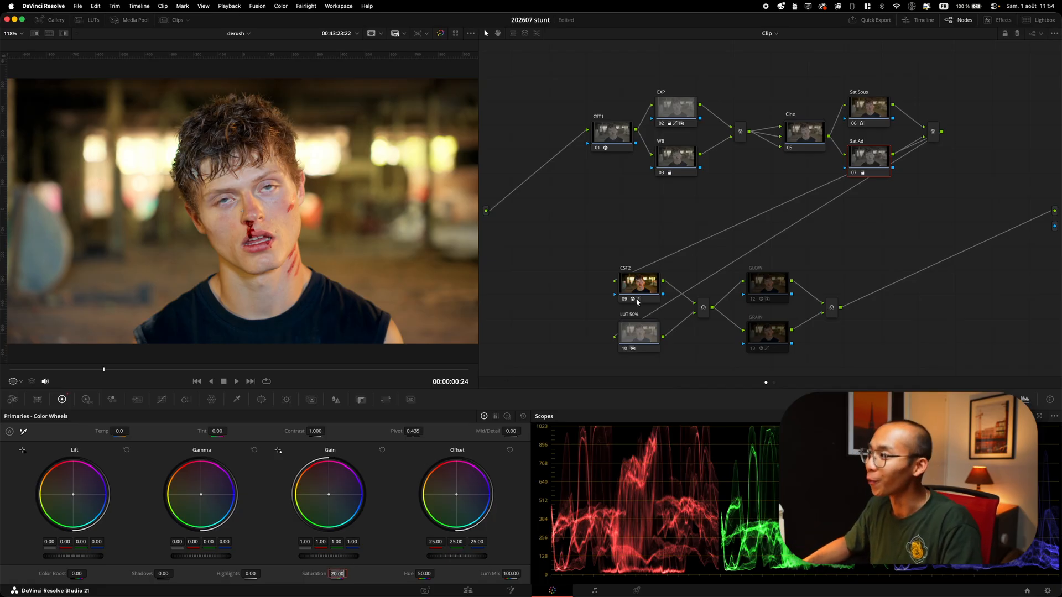
# Enable the GLOW node and compare the highlights repeatedly with the glow off and on.
pyautogui.click(768, 285)
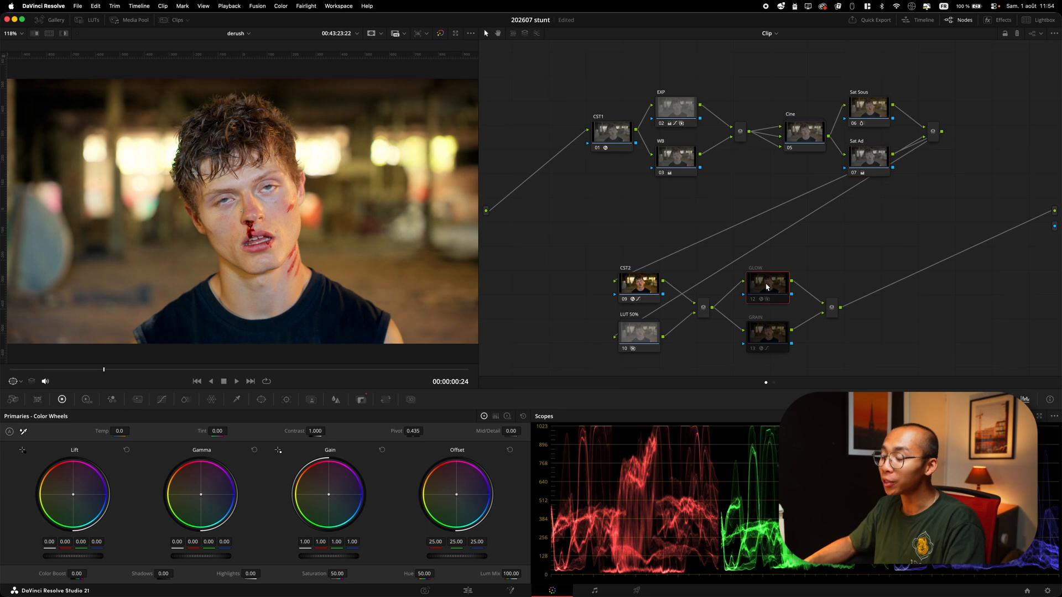
pyautogui.press('super+d')
pyautogui.press('super+d')
pyautogui.press('super+d')
pyautogui.press('super+d')
pyautogui.press('super+d')
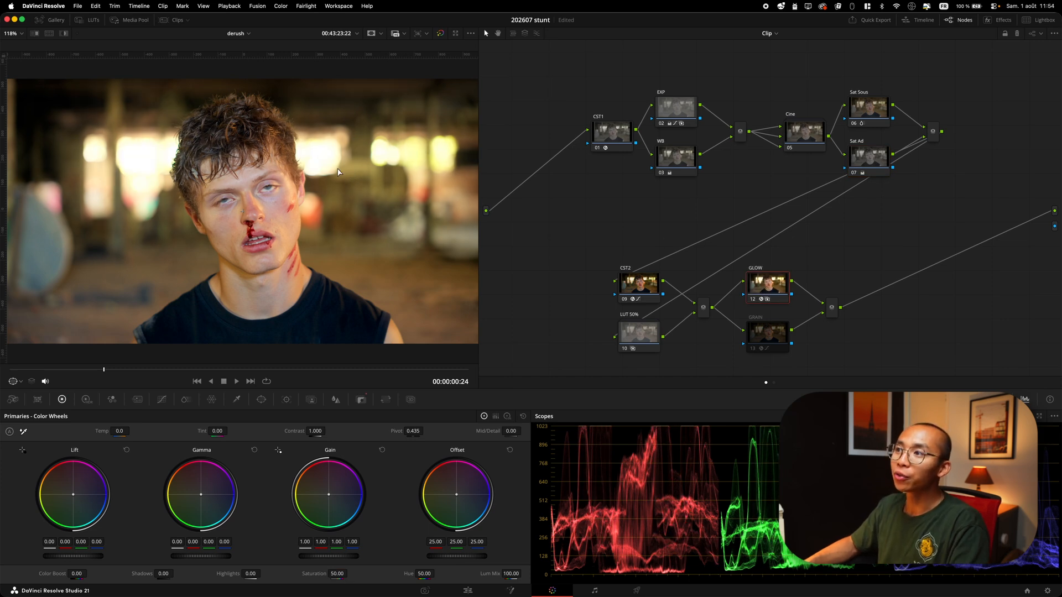
pyautogui.press('super+d')
pyautogui.press('super+d')
pyautogui.press('super+d')
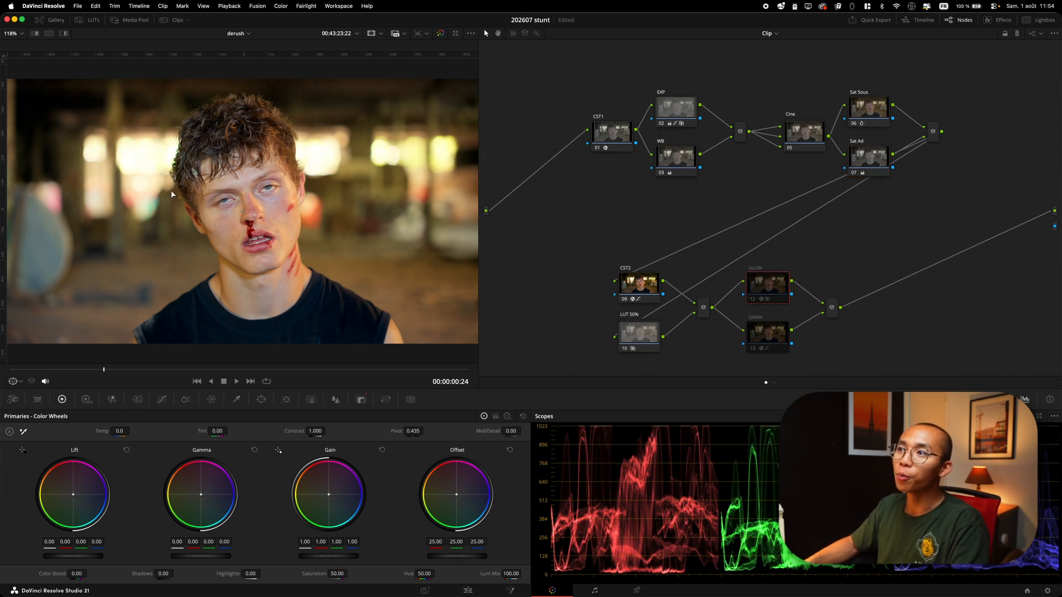
pyautogui.press('super+d')
pyautogui.press('super+d')
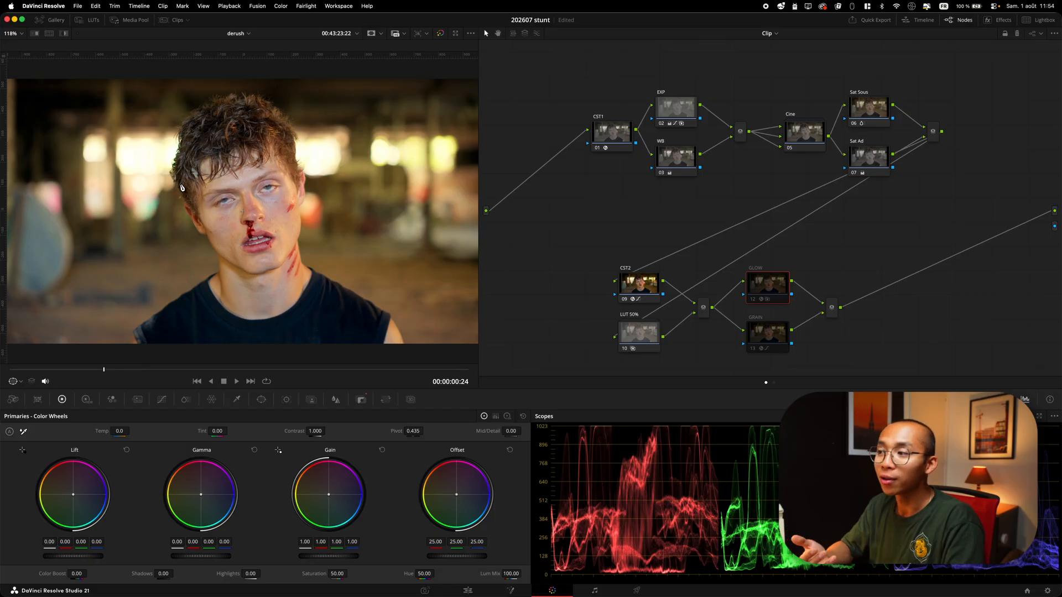
pyautogui.press('super+d')
# Enable the GRAIN node and examine the film grain on the face up close.
pyautogui.click(762, 335)
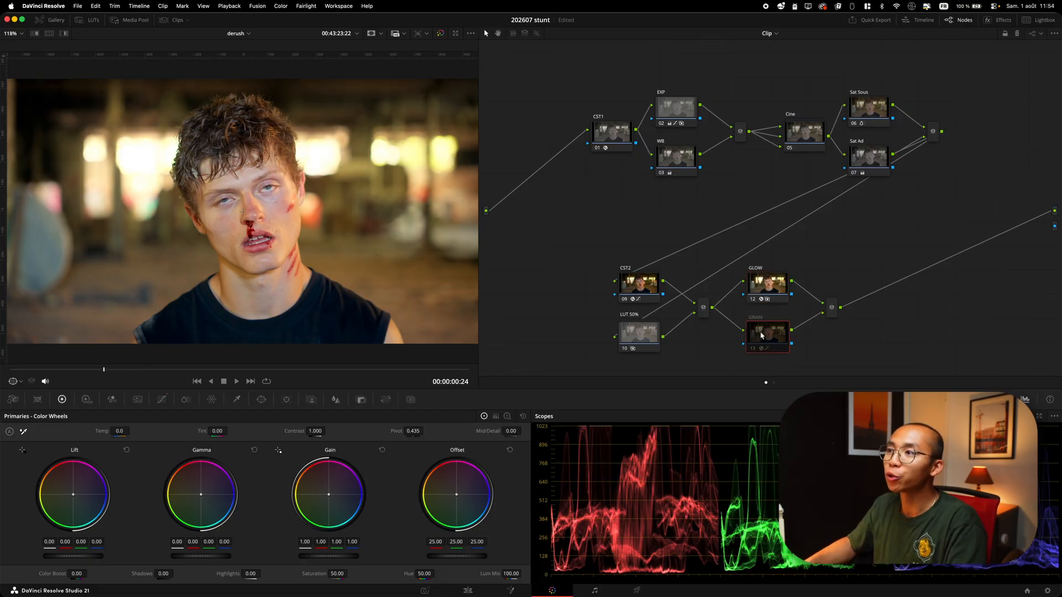
pyautogui.press('super+d')
pyautogui.scroll(6, 339, 189)
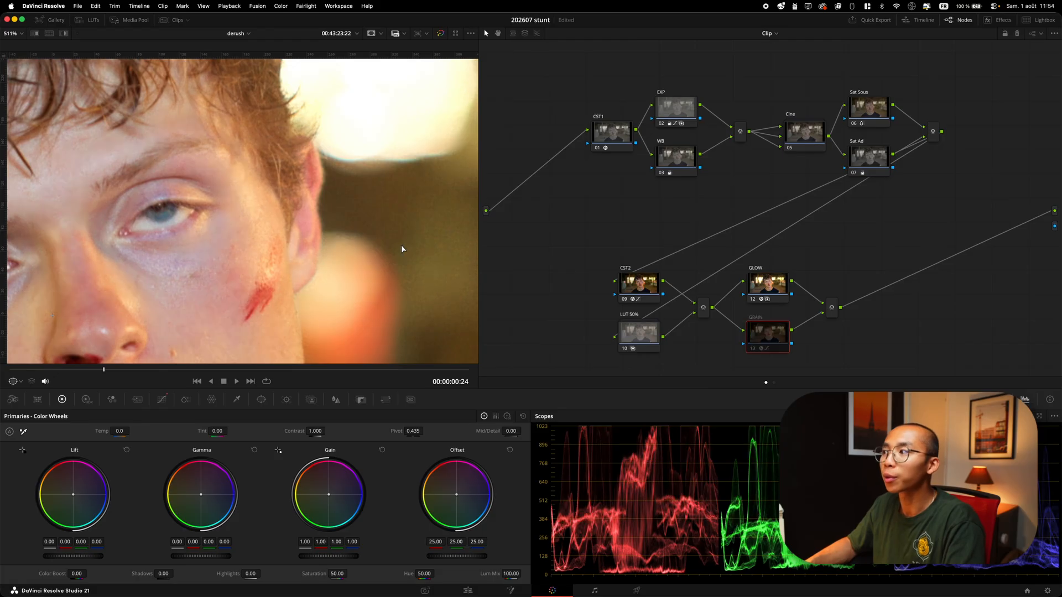
# Disable the GLOW and GRAIN nodes and fit the whole image in the viewer.
pyautogui.click(776, 284)
pyautogui.press('super+d')
pyautogui.click(780, 337)
pyautogui.press('super+d')
pyautogui.hotkey('shift', 'z')
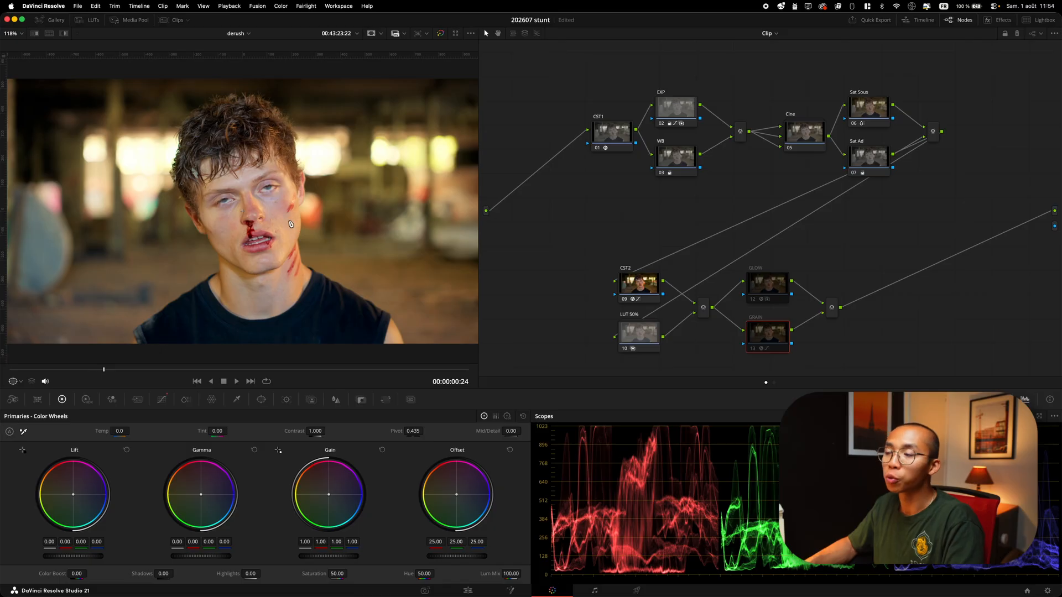